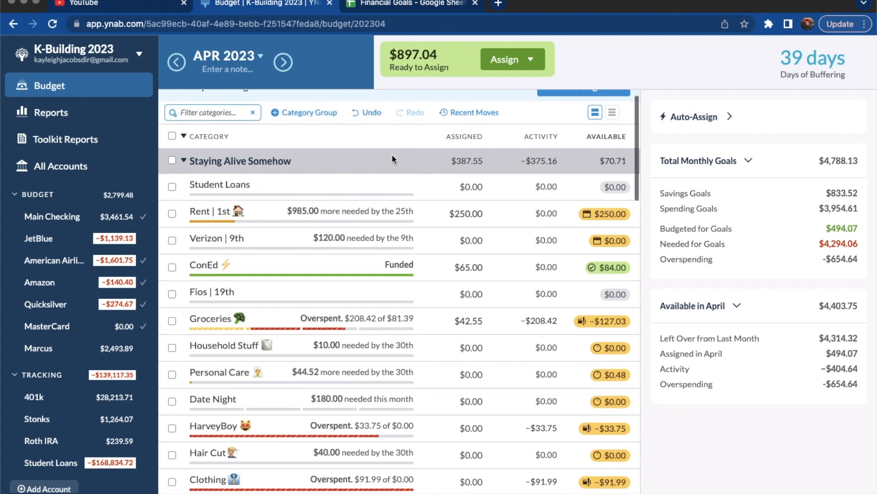
scroll(392, 154, "down", 1)
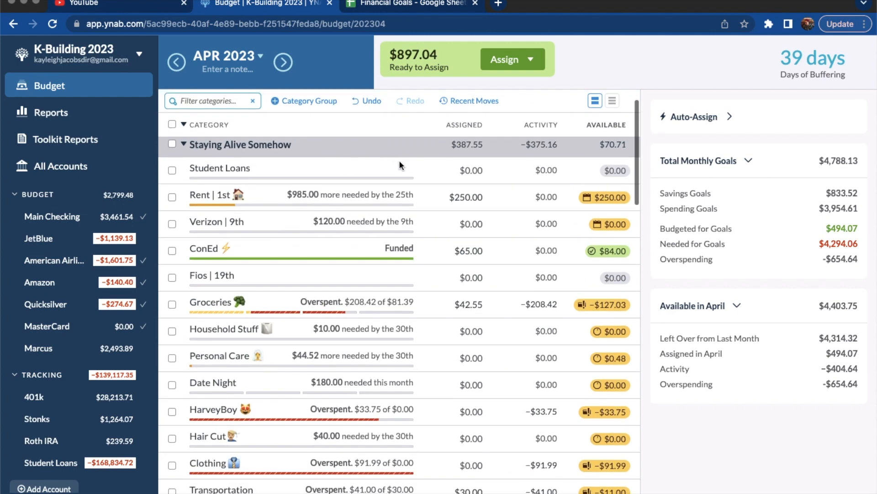
Add $127.03 to the April amount assigned to Groceries to cover its overspending
scroll(398, 160, "up", 1)
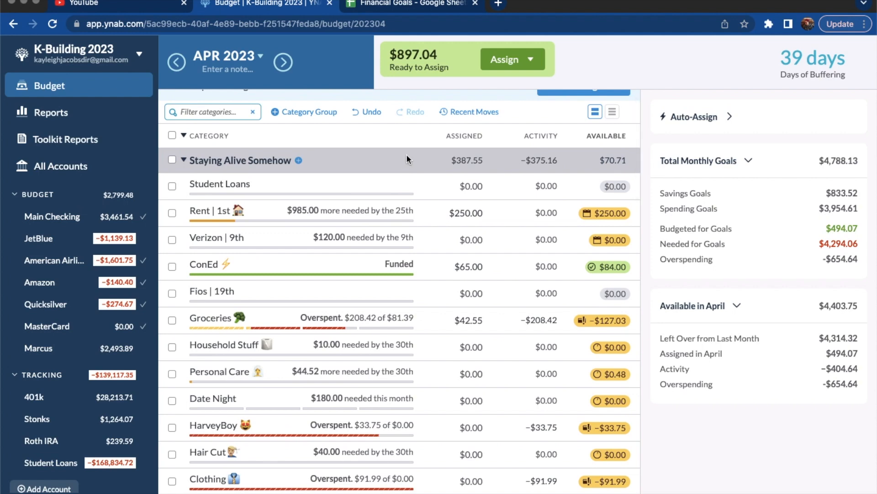
scroll(402, 206, "down", 2)
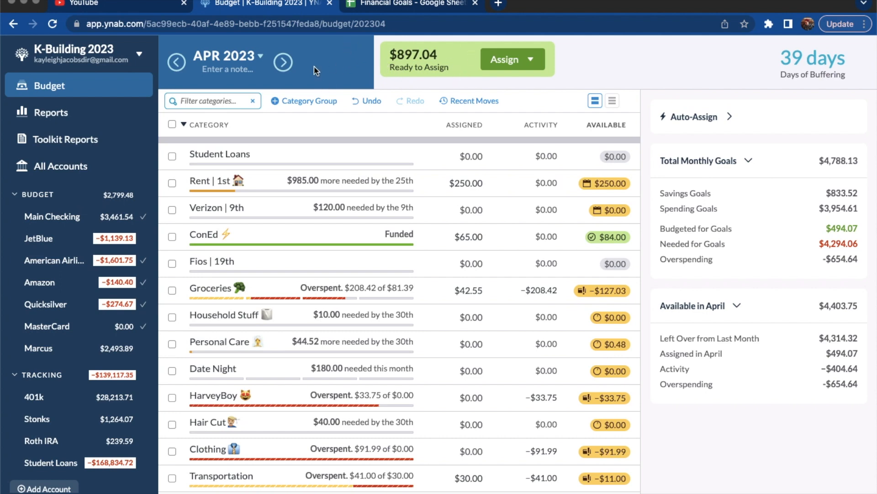
scroll(309, 130, "down", 1)
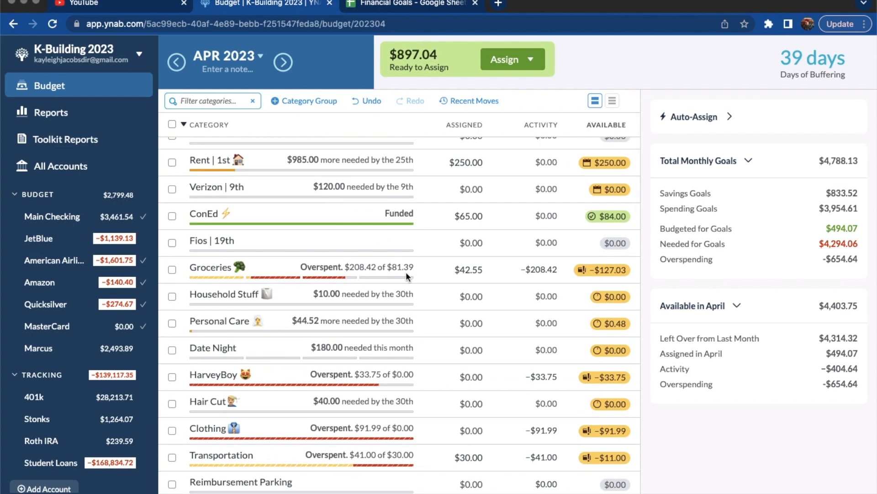
scroll(406, 271, "up", 1)
scroll(406, 271, "down", 2)
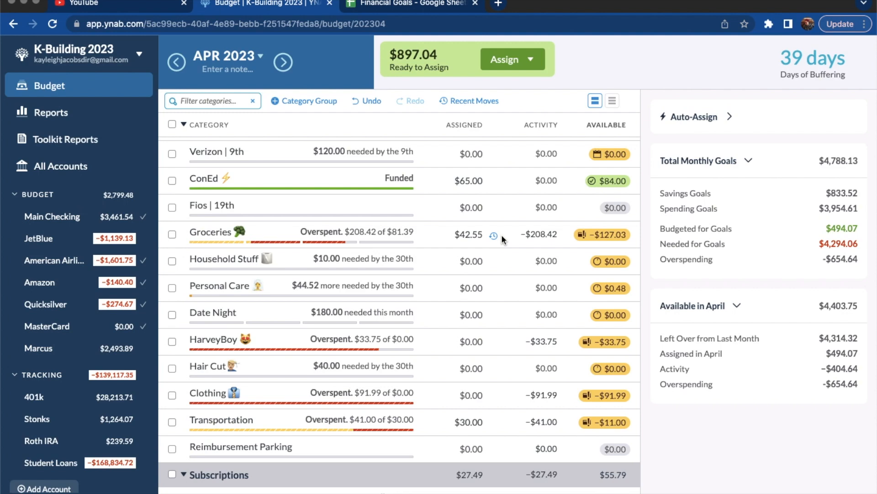
left_click(483, 234)
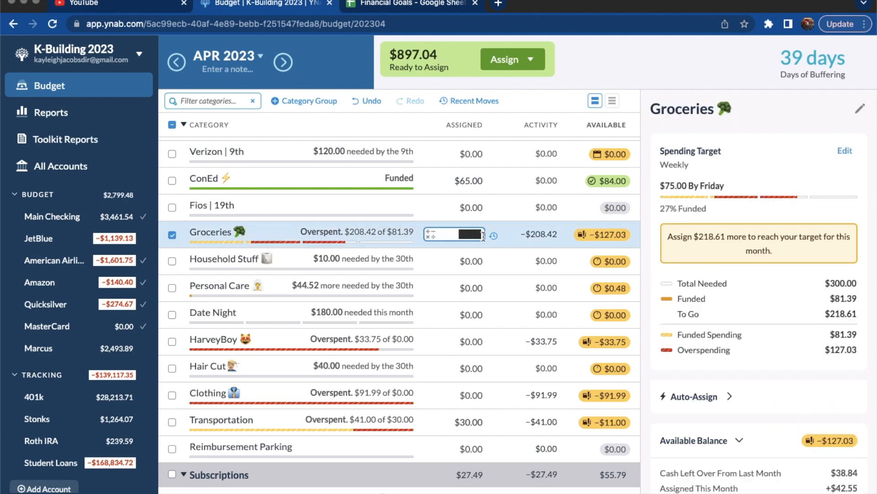
type("+127.03")
key("Return")
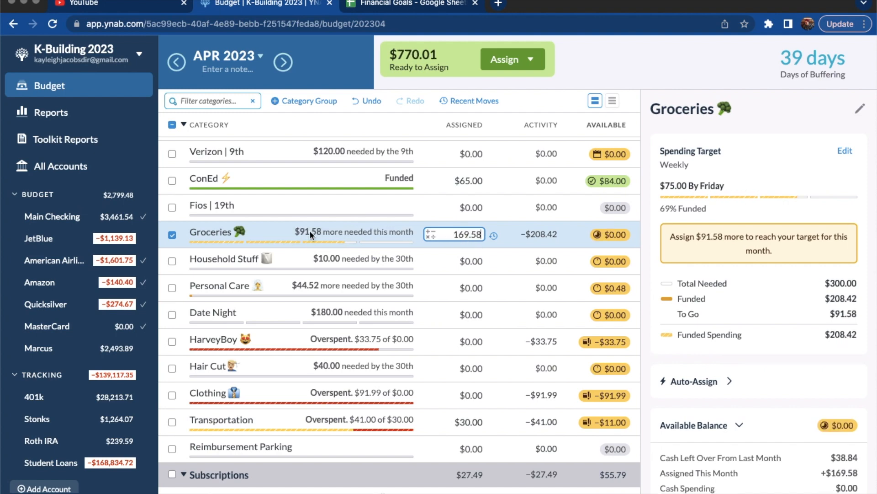
left_click(173, 236)
mouse_move(473, 234)
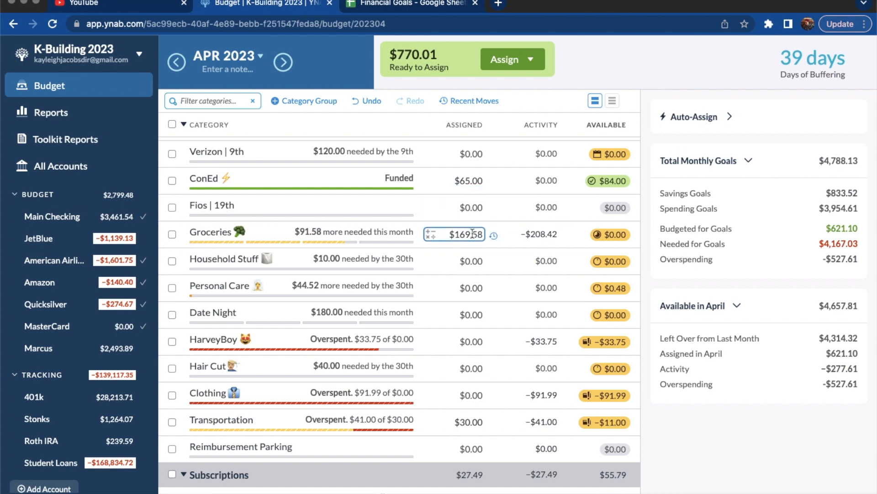
Assign $33.75 to the HarveyBoy category for April to cover its overspending
scroll(488, 237, "down", 1)
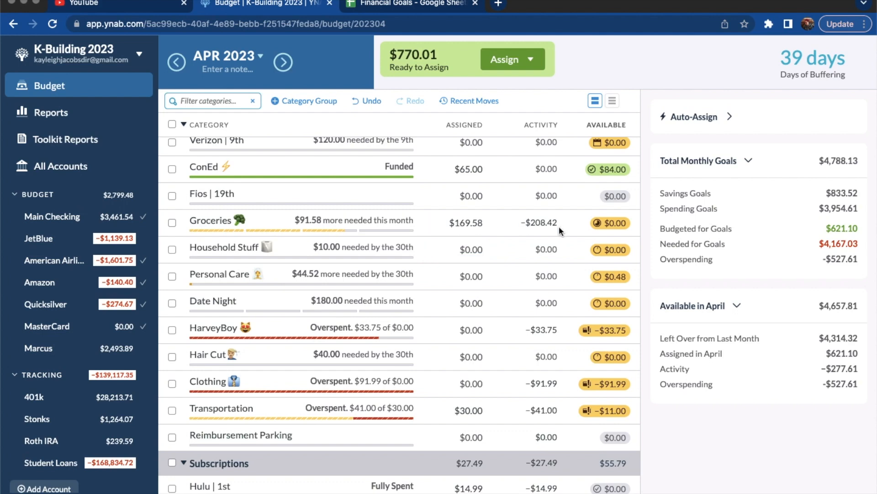
scroll(478, 250, "down", 4)
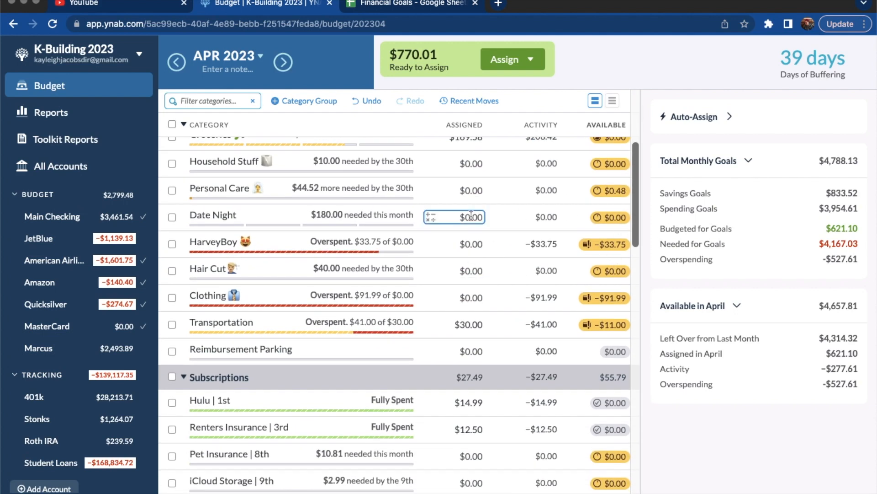
left_click(480, 244)
type("+33")
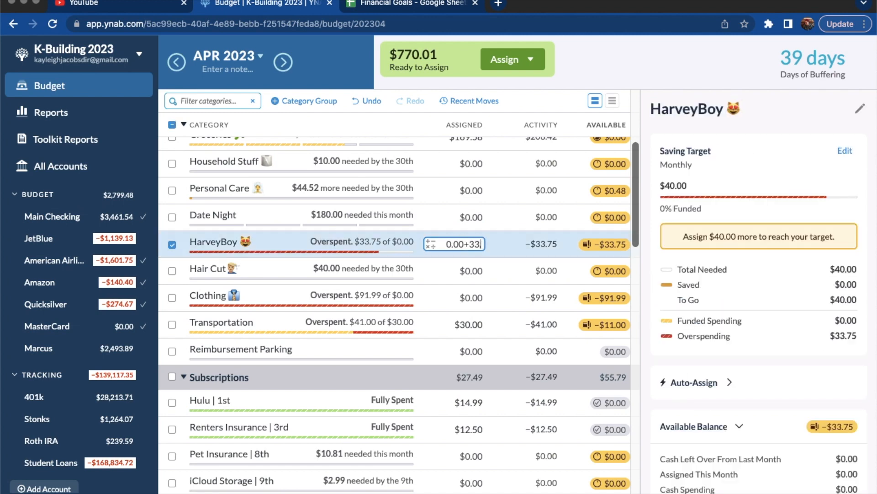
type(".75")
key("Return")
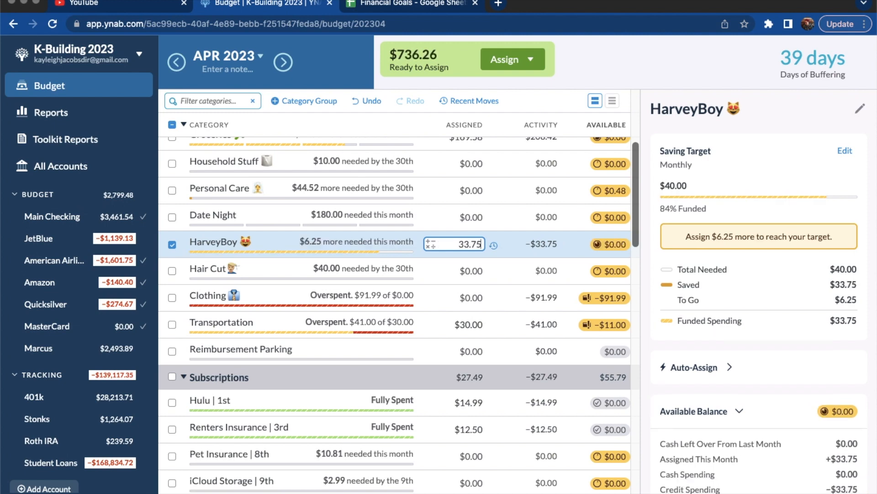
left_click(173, 243)
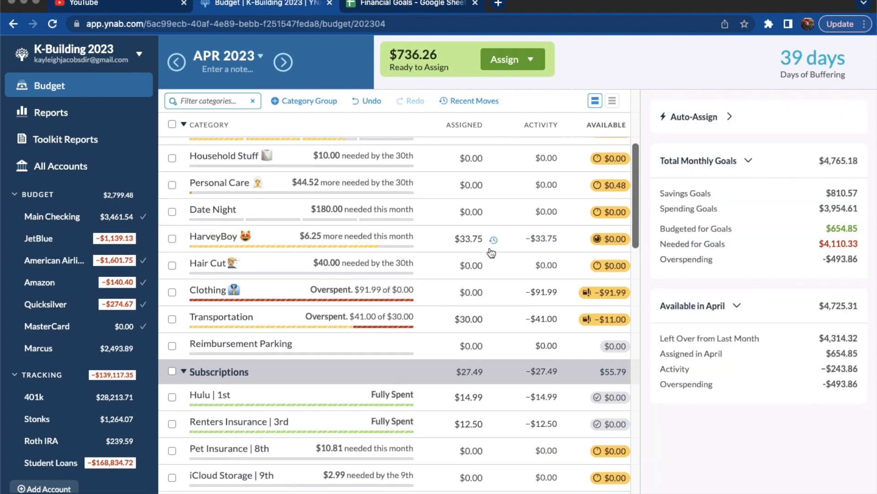
Assign $91.99 to the Clothing category for April to cover its overspending
scroll(481, 247, "down", 1)
scroll(490, 221, "down", 1)
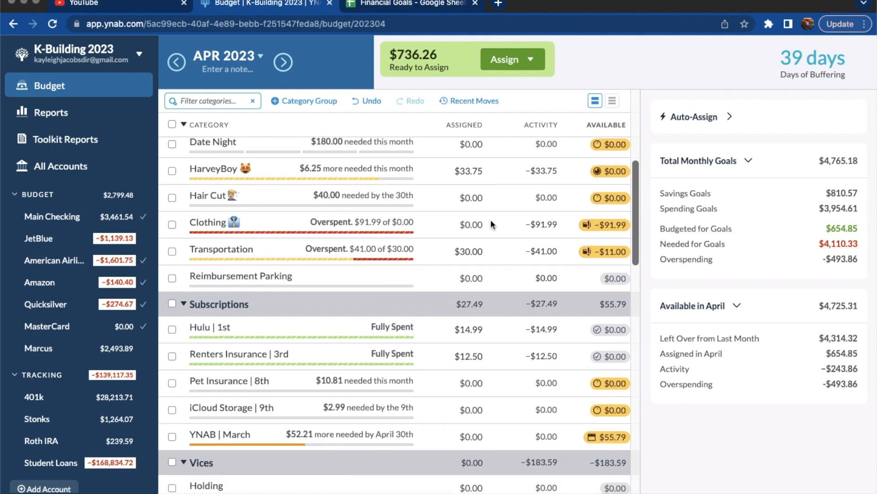
scroll(465, 160, "up", 1)
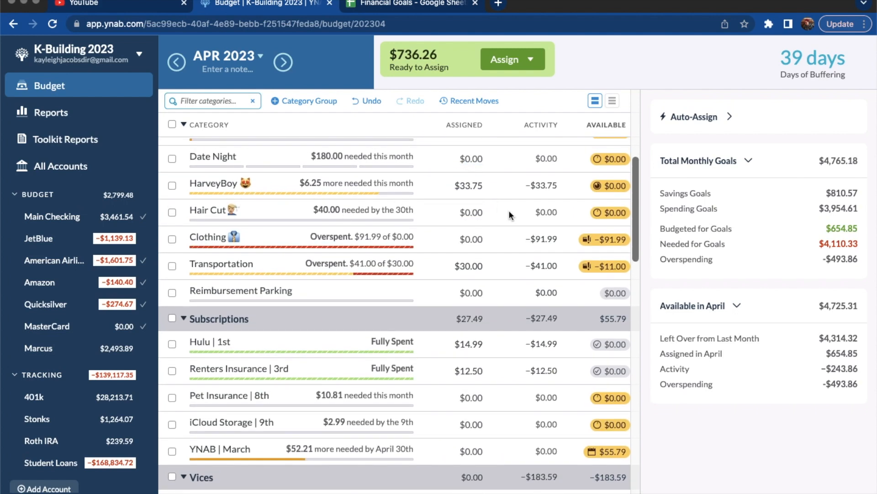
scroll(509, 214, "down", 1)
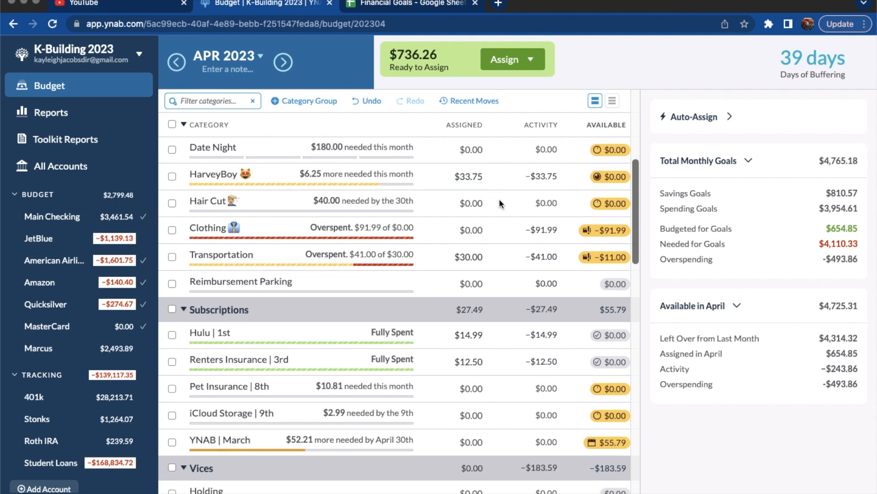
scroll(501, 203, "down", 1)
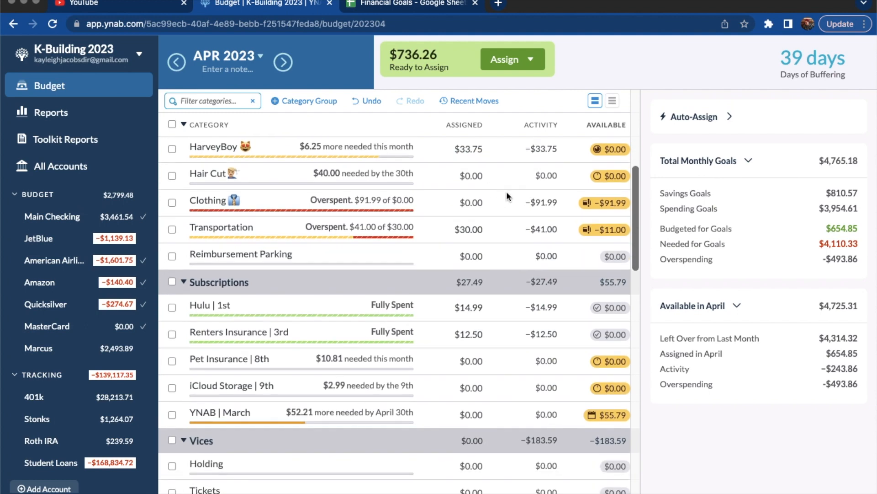
left_click(482, 204)
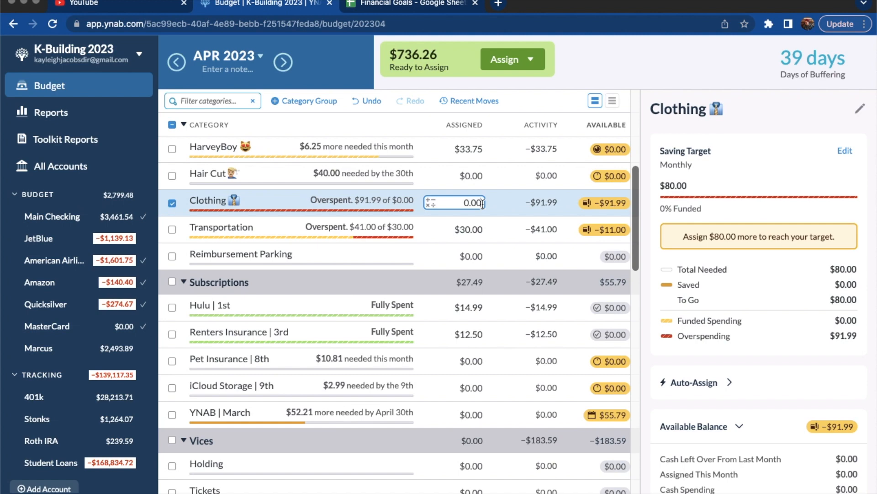
type("+91.99")
key("Return")
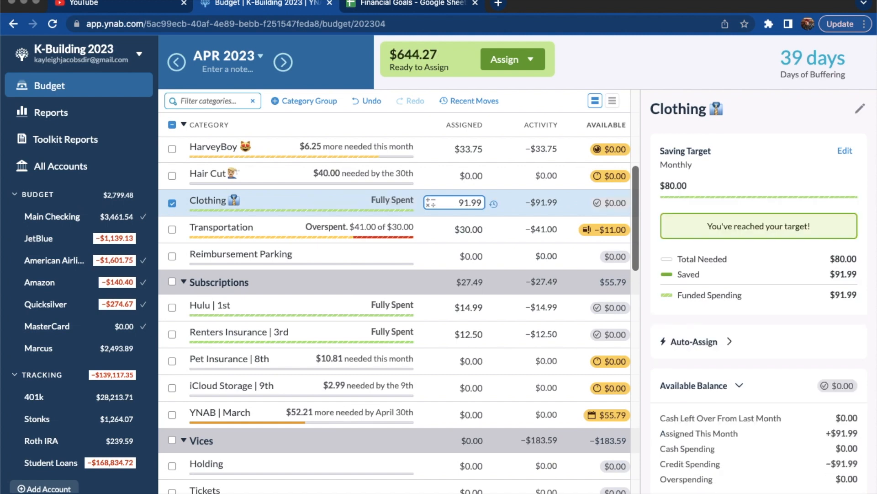
left_click(173, 205)
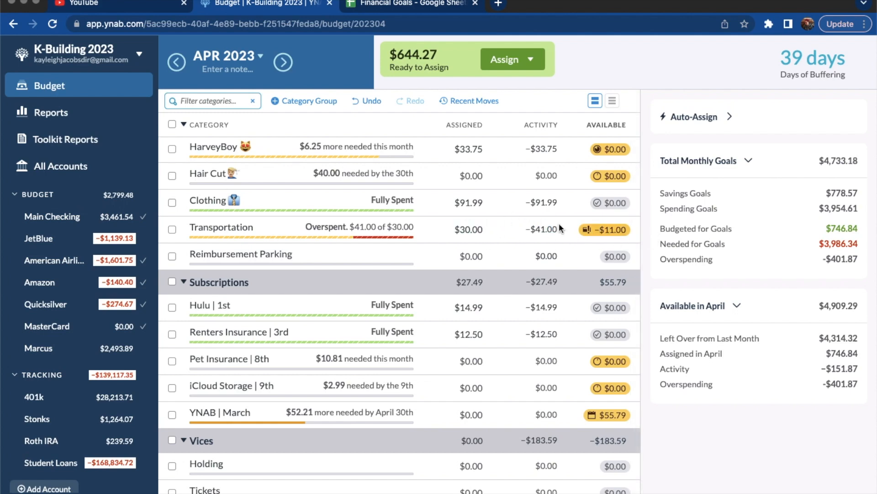
Add $11 to the April amount assigned to Transportation to cover its overspending
left_click(481, 229)
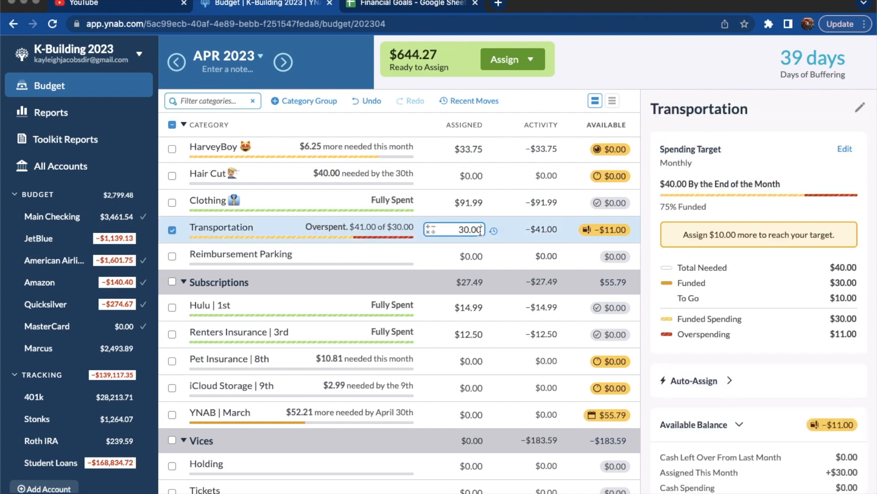
type("+11")
key("Return")
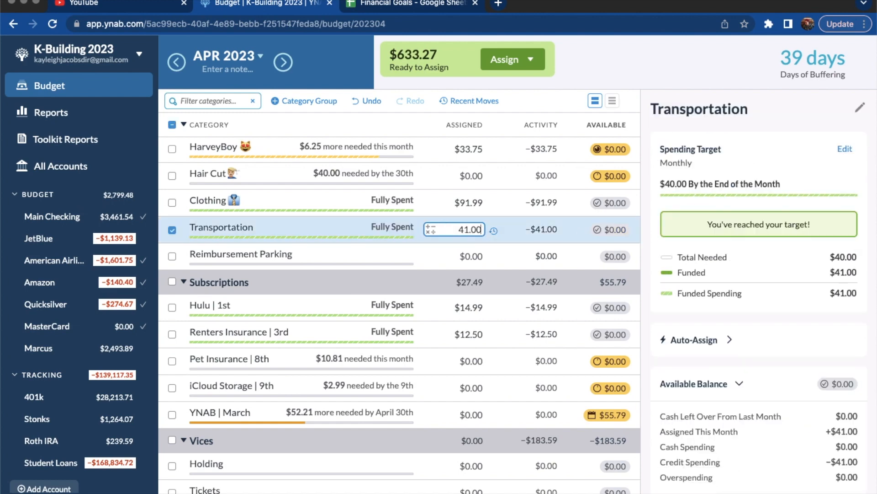
scroll(320, 228, "down", 1)
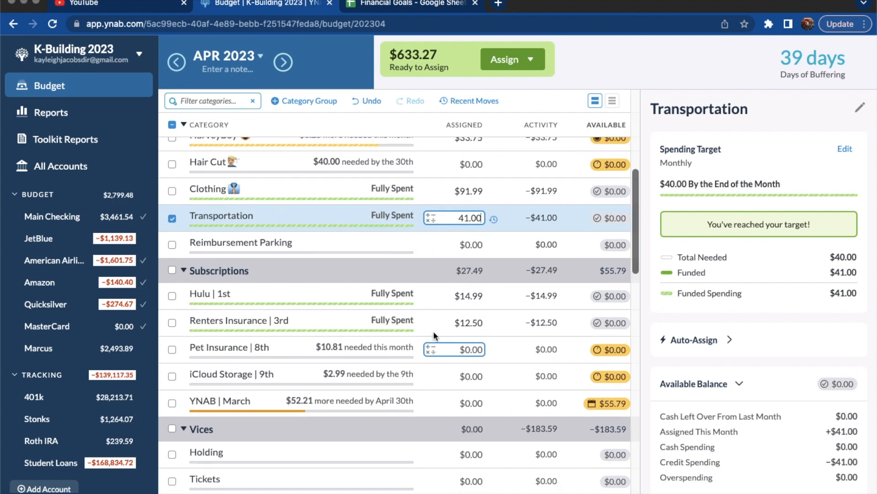
left_click(172, 219)
Check the Booze category's April activity under Vices and assign $67.18 to cover its overspending
scroll(363, 325, "down", 2)
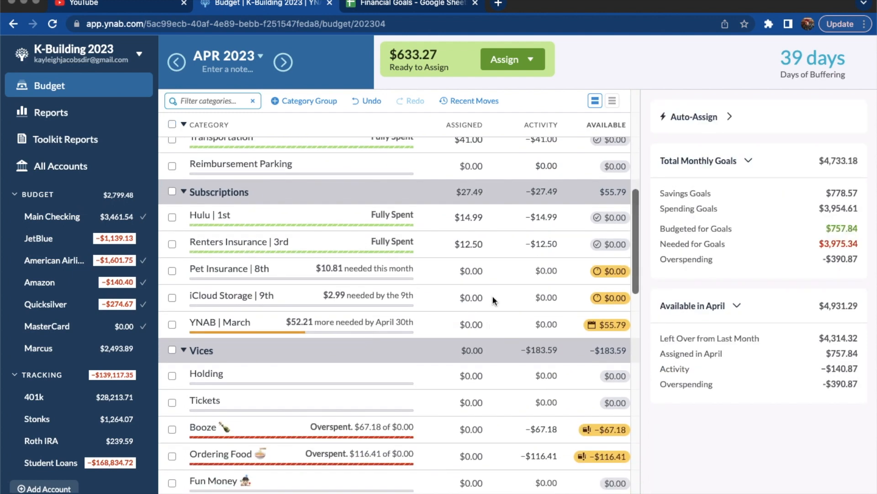
scroll(457, 325, "up", 1)
scroll(505, 347, "down", 4)
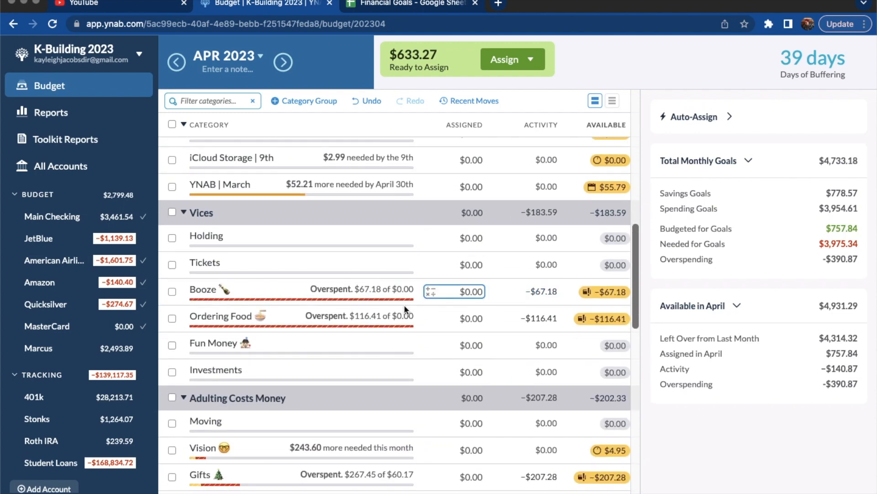
left_click(547, 296)
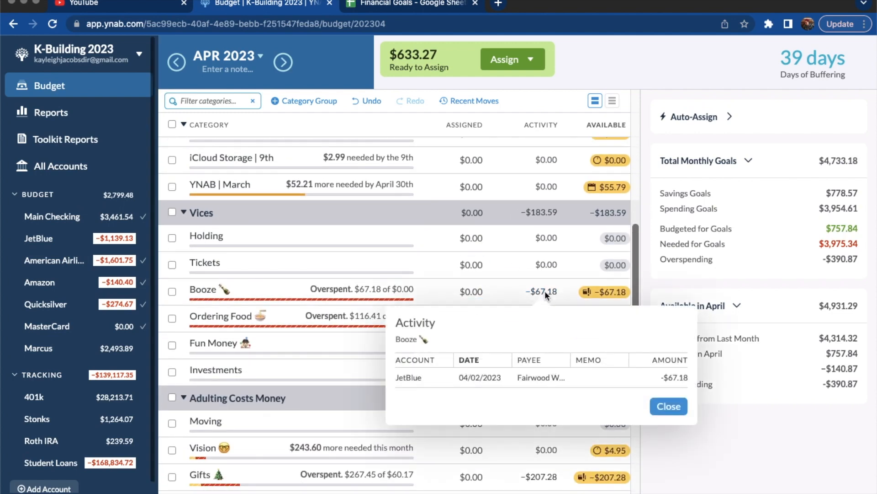
key("Escape")
left_click(369, 291)
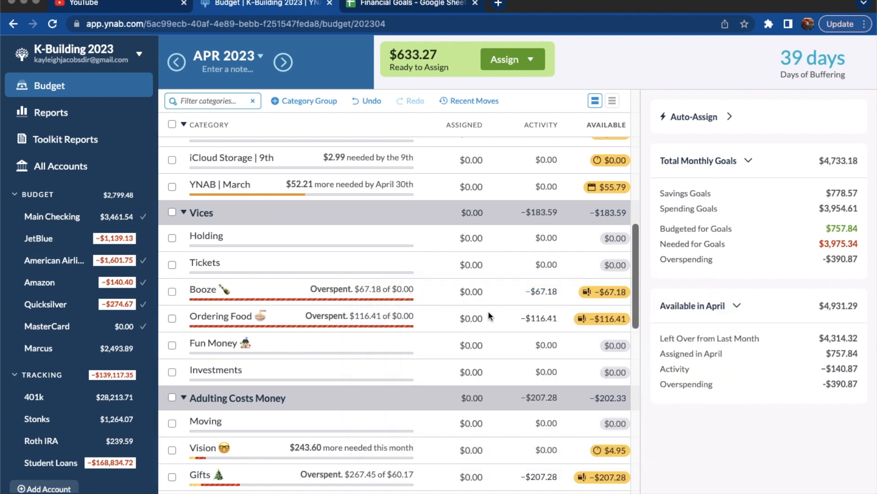
left_click(482, 291)
left_click(482, 290)
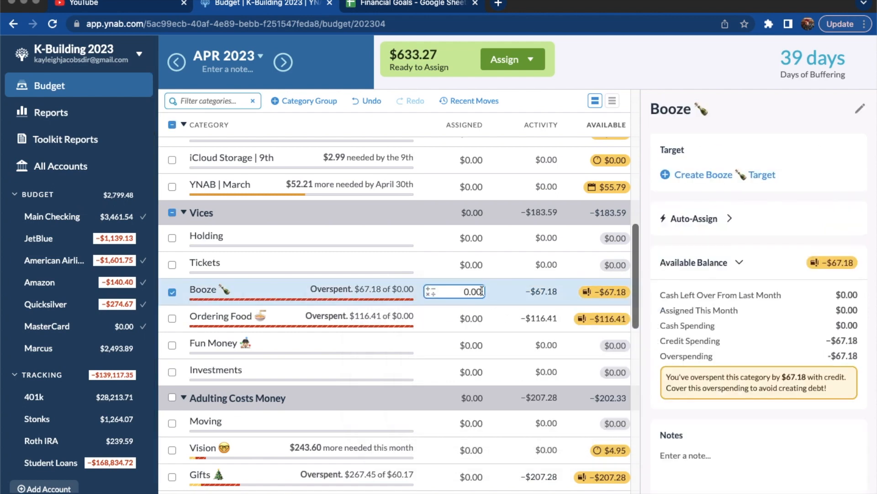
type("+67.18")
key("Return")
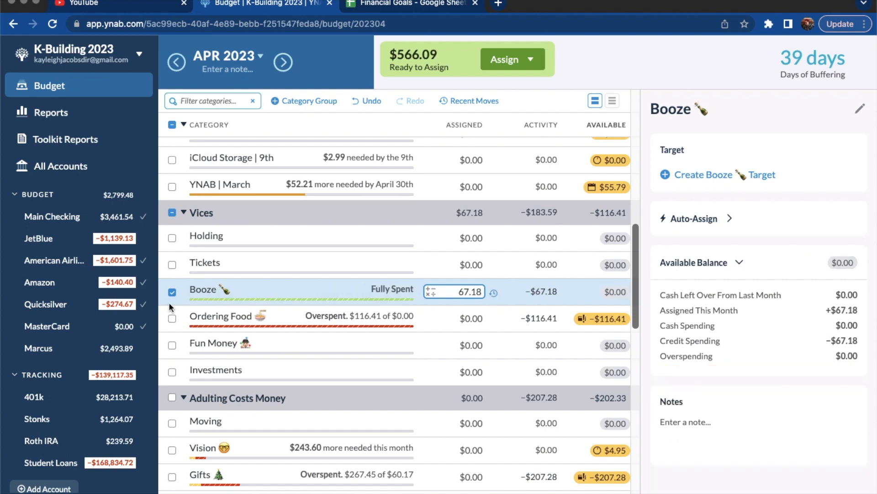
left_click(169, 299)
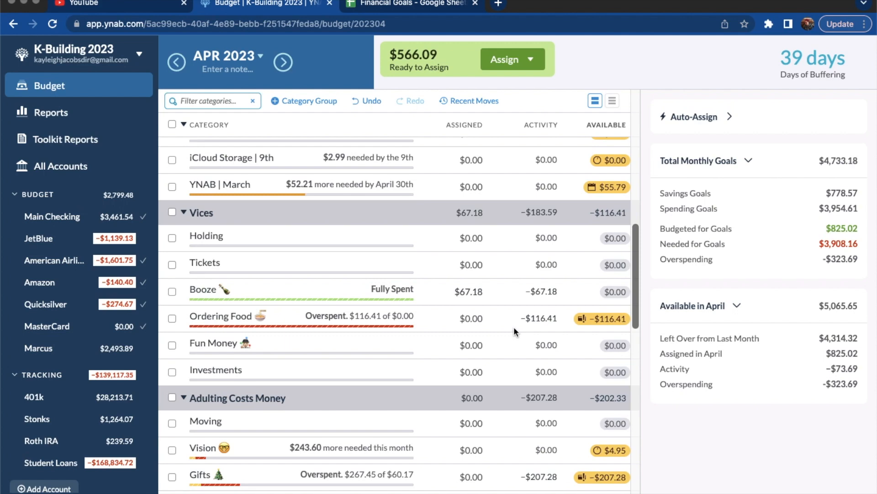
Check the Ordering Food category's April activity and assign $116.41 to cover its overspending
left_click(540, 318)
left_click(497, 328)
scroll(497, 328, "down", 1)
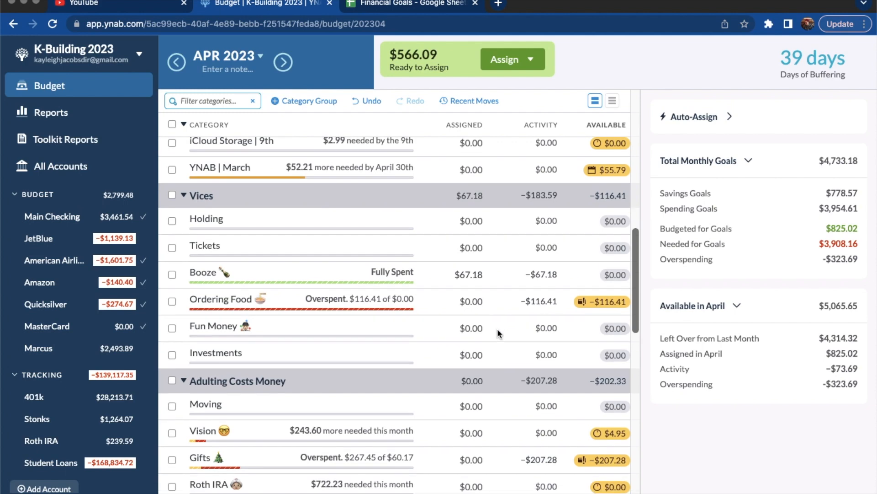
left_click(485, 301)
left_click(481, 301)
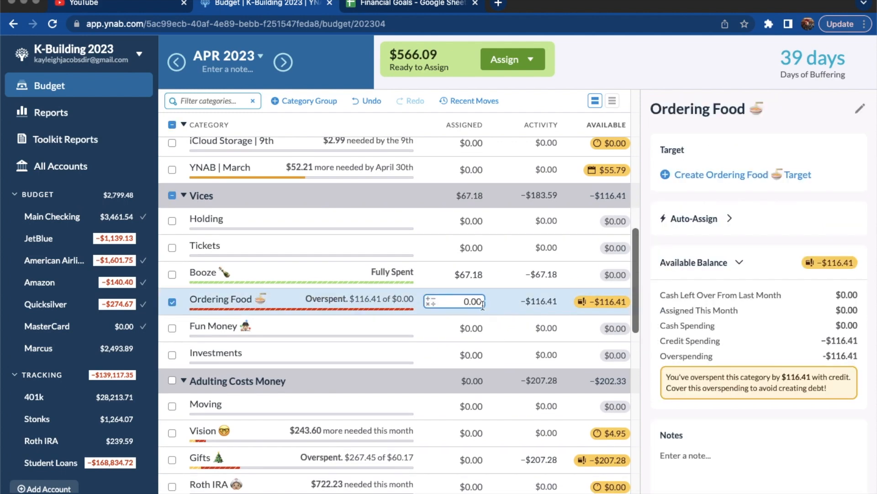
type("+116.41")
key("Return")
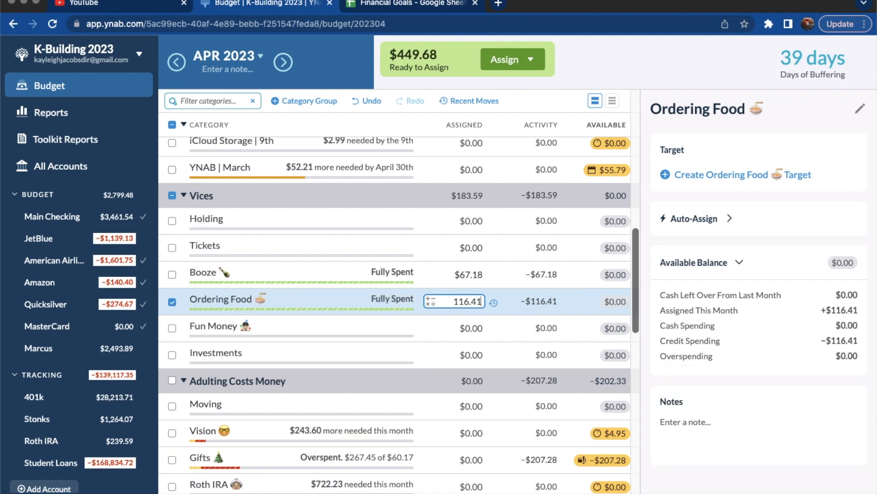
left_click(172, 303)
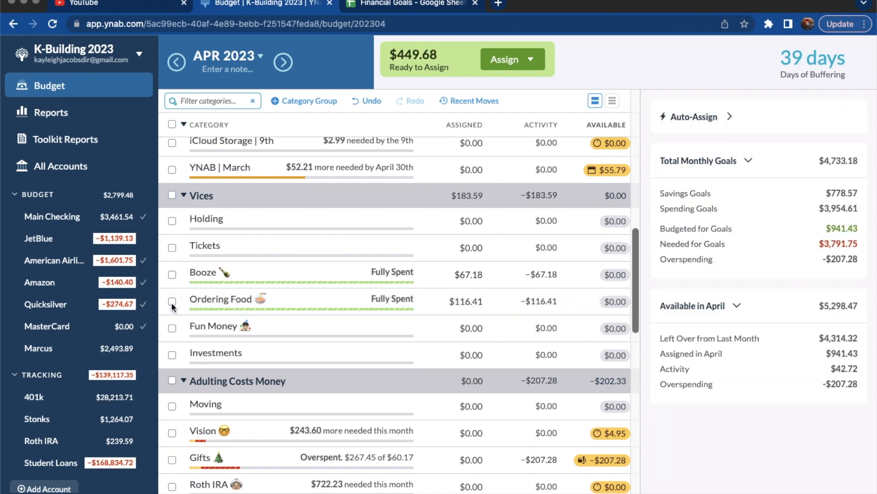
Assign $207.28 to the Gifts category under Adulting Costs Money for April to cover its overspending
scroll(442, 396, "down", 4)
scroll(442, 397, "up", 1)
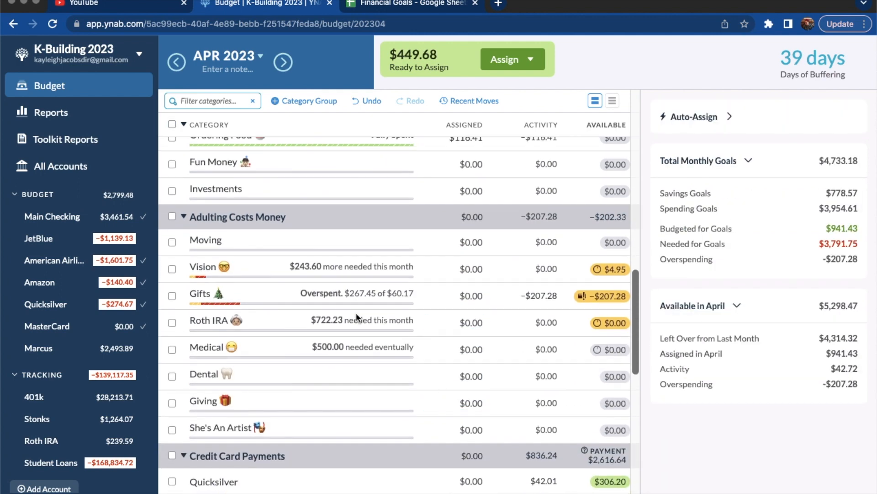
left_click(482, 295)
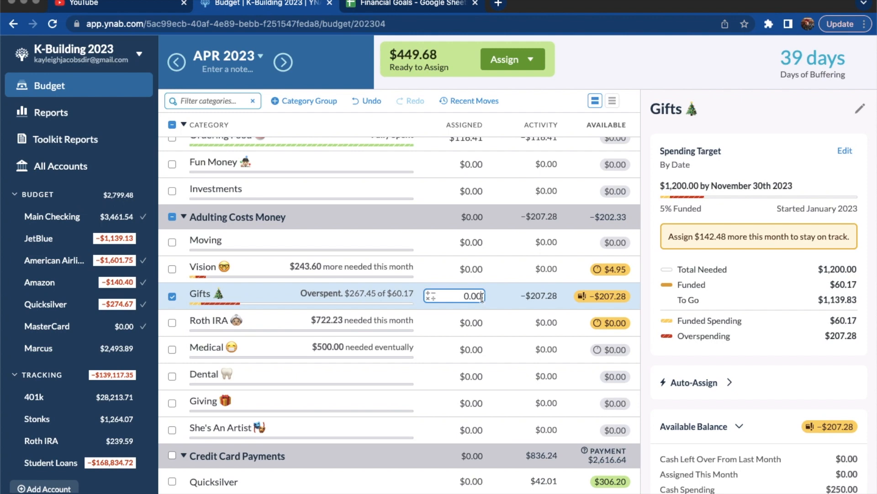
type("+207")
type(".28")
key("Return")
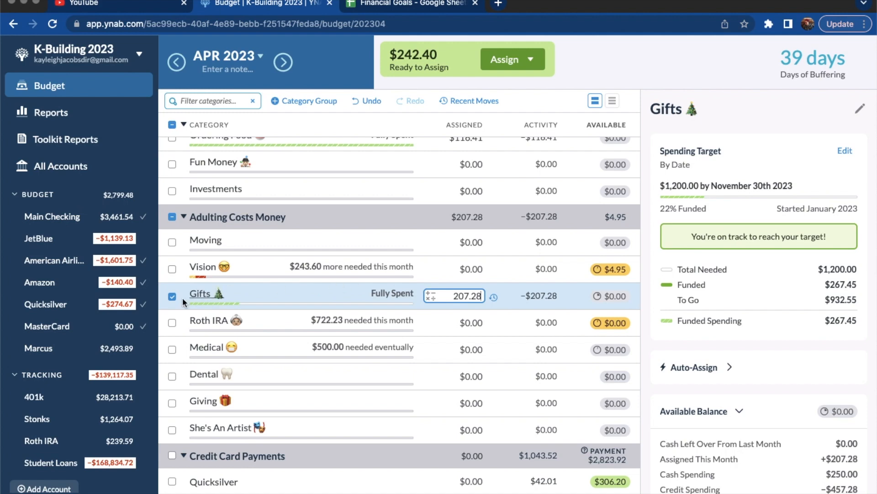
left_click(169, 298)
Assign $15 to the Personal Care category under Staying Alive Somehow for April
scroll(379, 251, "up", 5)
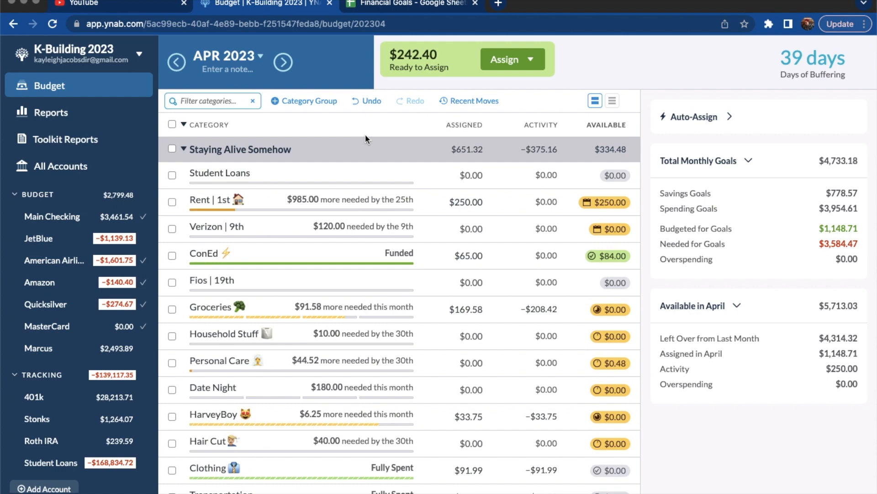
left_click(476, 363)
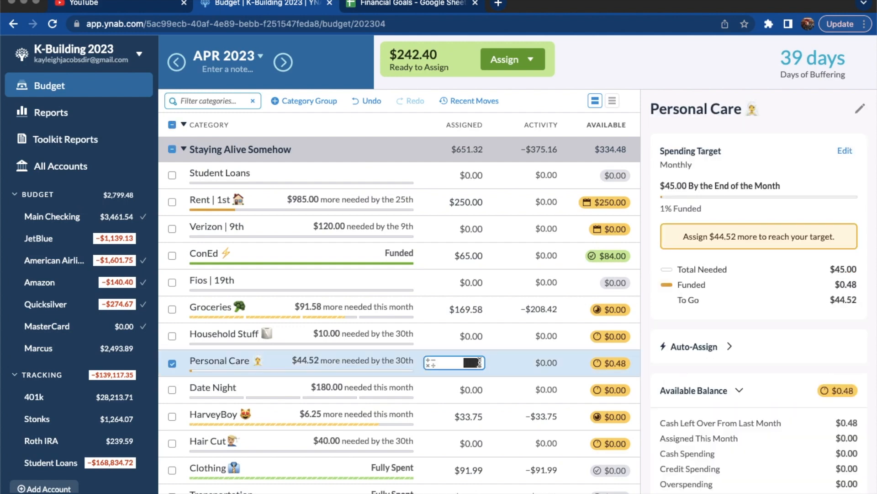
type("+15")
key("Return")
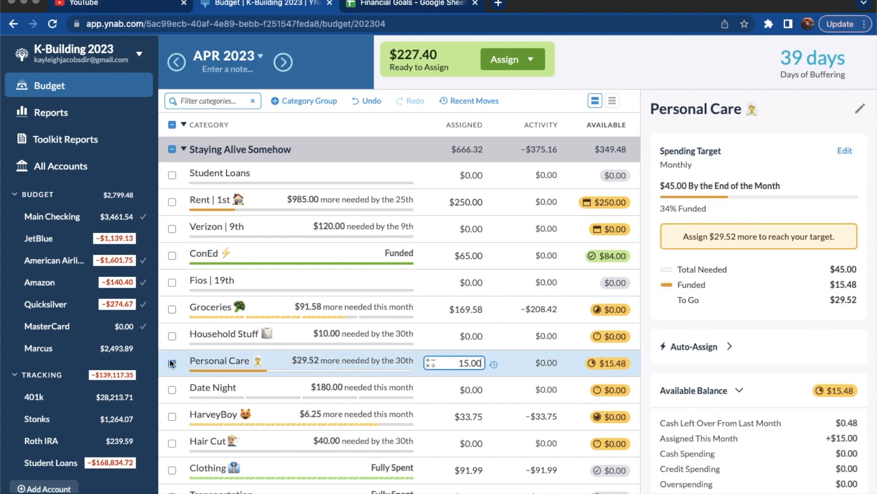
left_click(172, 364)
Assign $2.99 to the iCloud Storage subscription for April to meet its monthly target
scroll(440, 315, "down", 1)
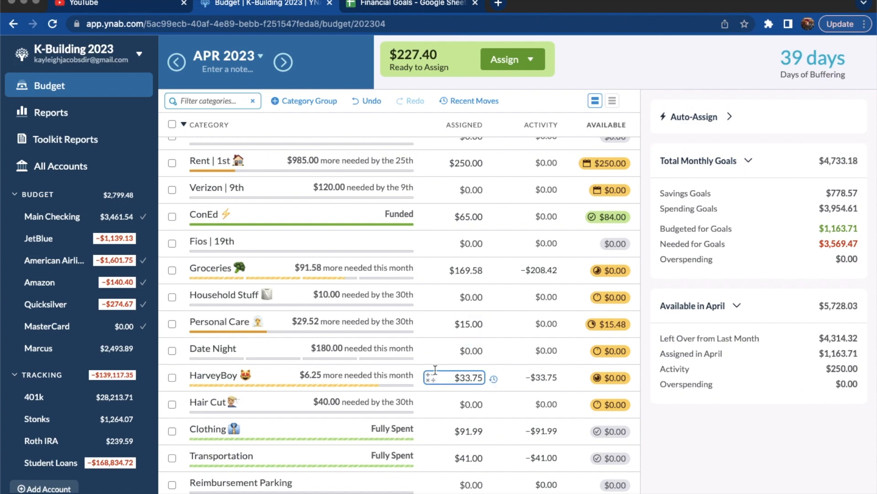
scroll(435, 371, "up", 1)
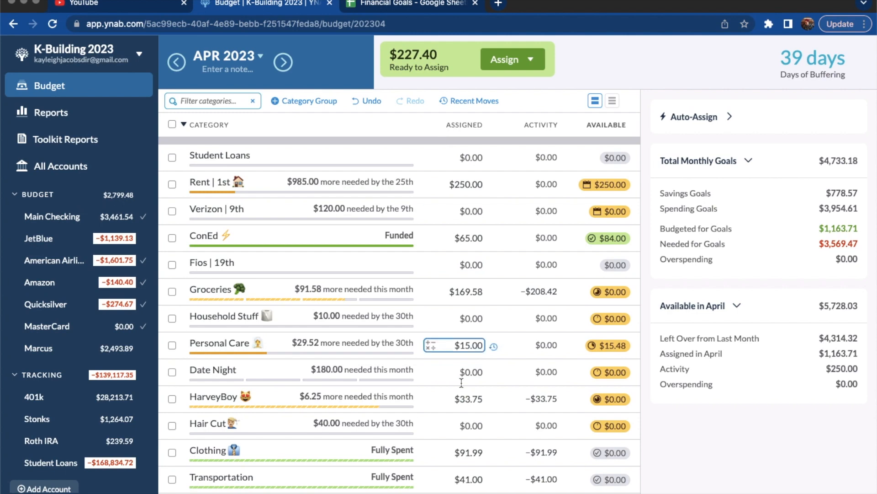
scroll(458, 385, "down", 3)
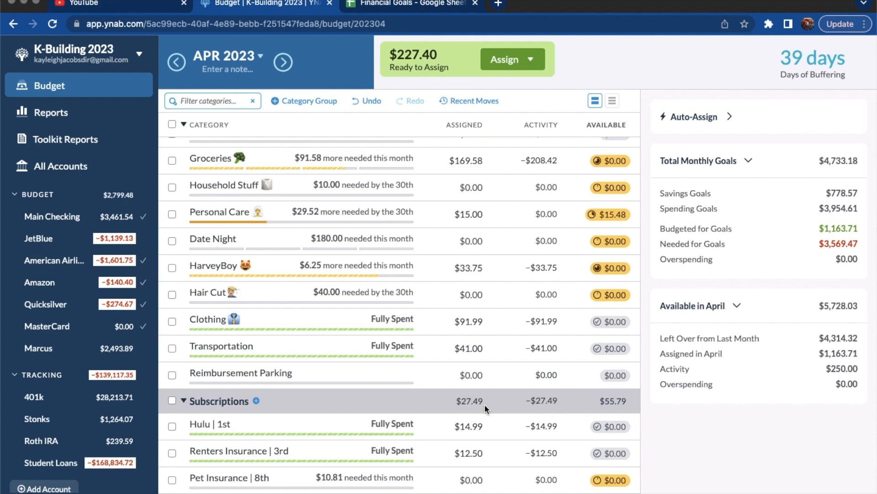
scroll(484, 404, "down", 2)
left_click(480, 428)
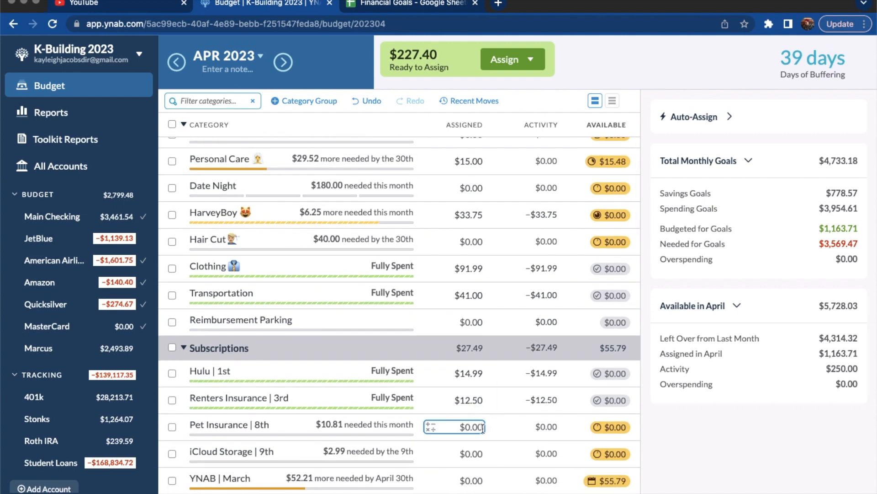
left_click(481, 453)
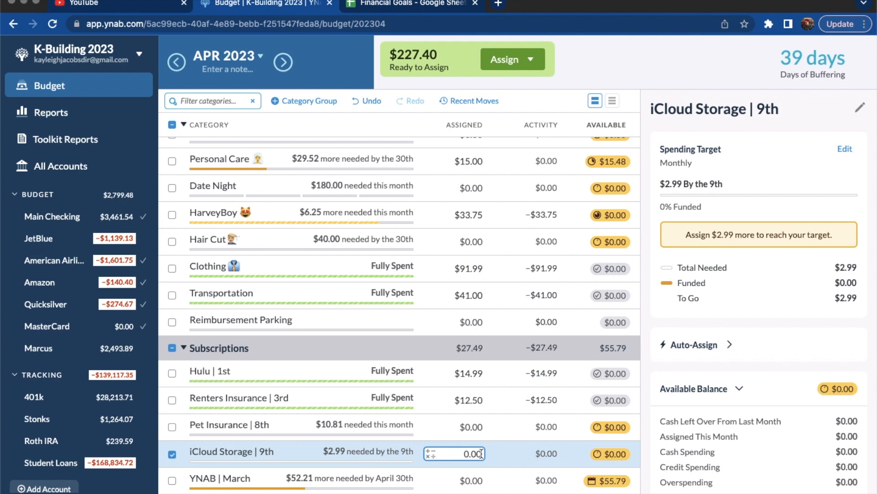
type("+2.99")
key("Return")
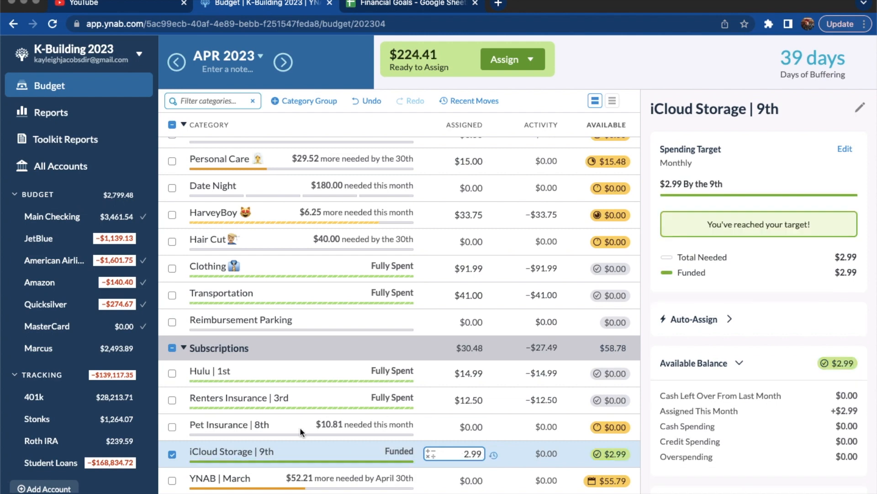
Rename the Pet Insurance category under Subscriptions as "Pet Insurance | March"
left_click(256, 424)
left_click(257, 425)
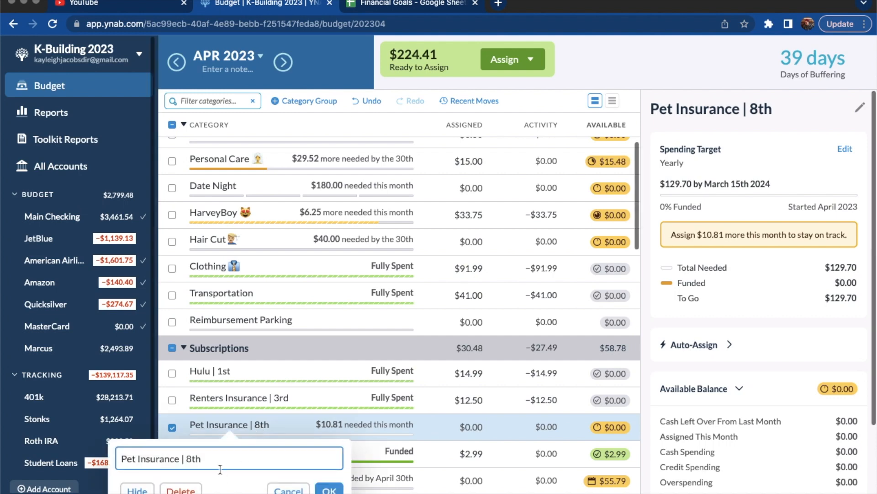
key("BackSpace")
key("BackSpace")
key("BackSpace")
key("BackSpace")
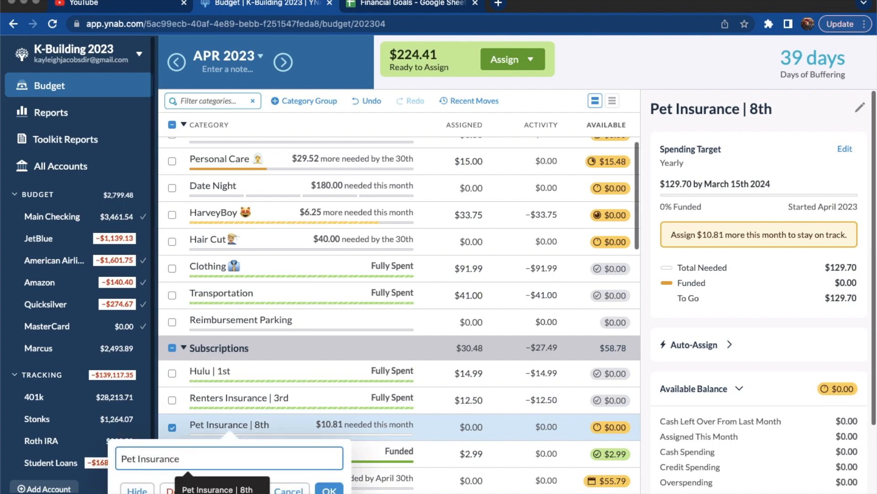
type("| March")
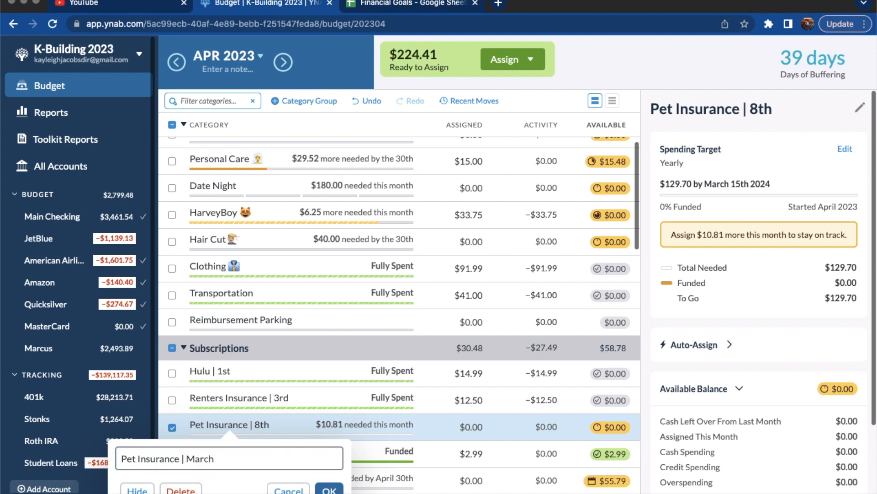
left_click(330, 489)
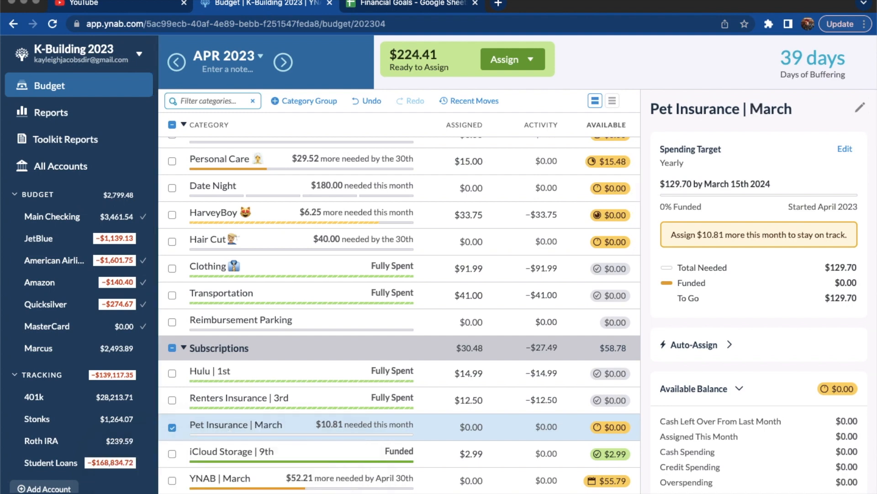
left_click(170, 428)
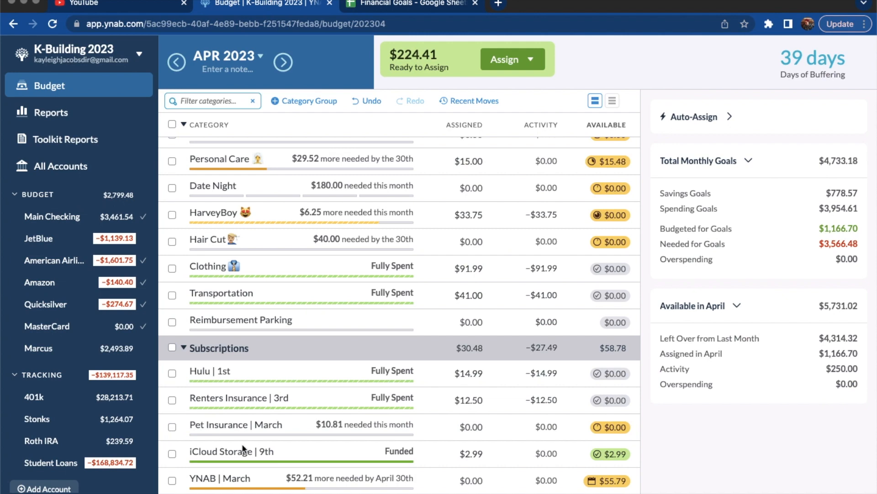
Move the Pet Insurance category below iCloud Storage in the Subscriptions group
left_click(283, 423)
left_click_drag(249, 425, 248, 471)
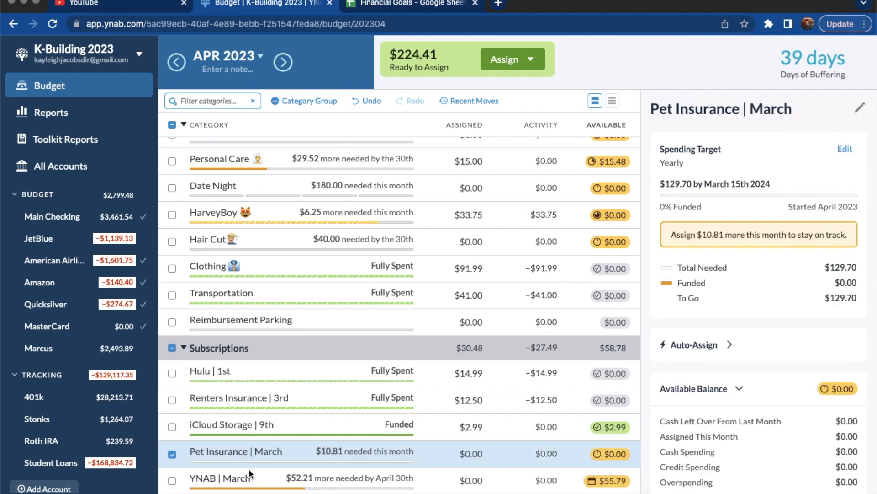
left_click(169, 455)
Assign $120 to the Verizon category for April to fund the bill due on the 9th
scroll(308, 440, "down", 2)
scroll(308, 440, "down", 2)
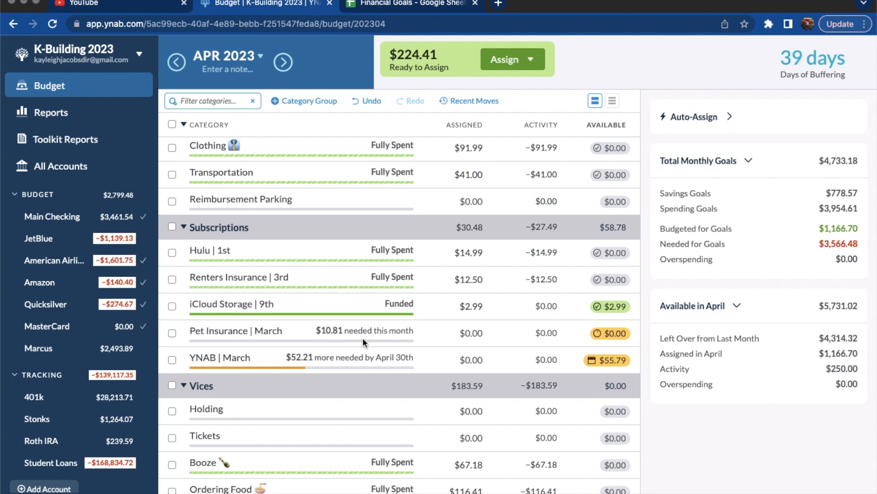
scroll(362, 338, "down", 1)
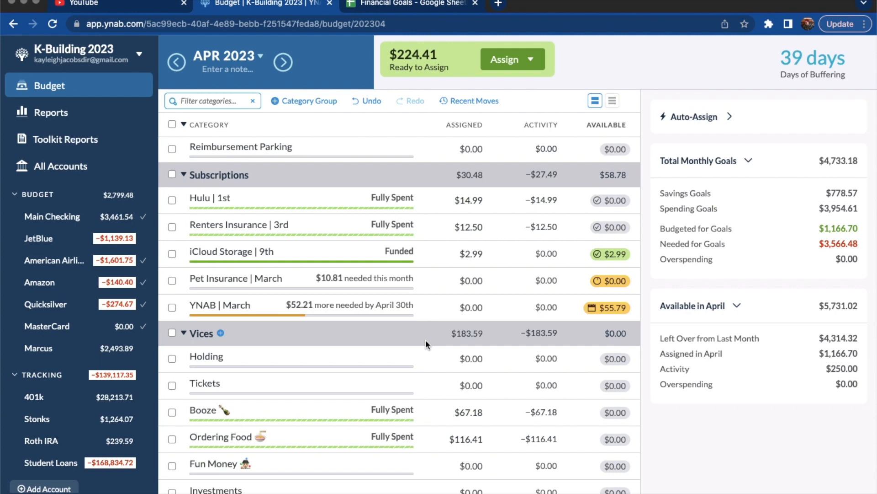
scroll(426, 339, "up", 5)
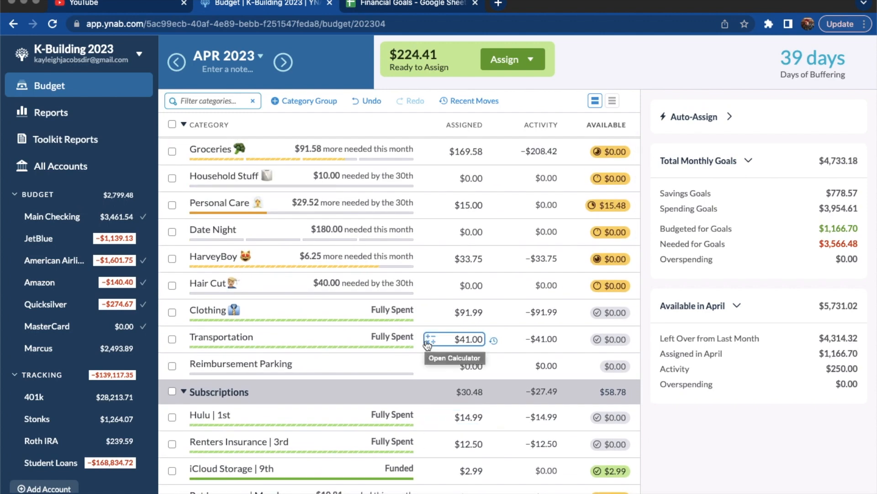
scroll(428, 344, "up", 2)
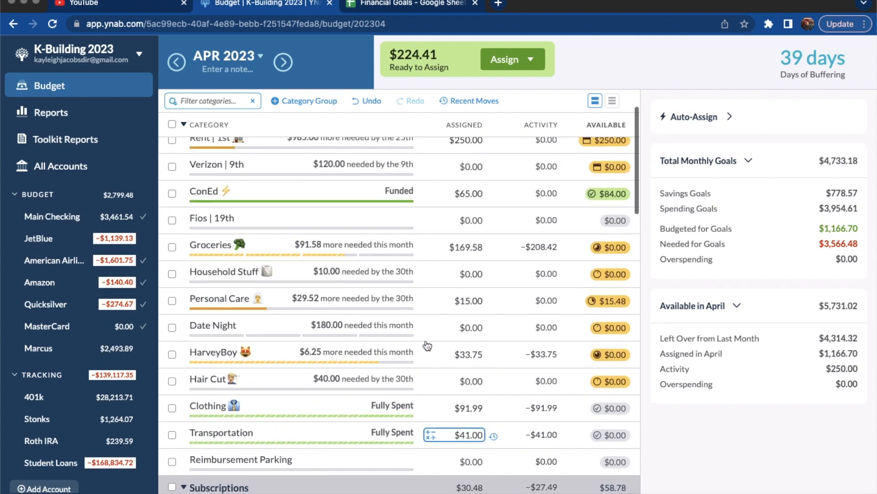
scroll(427, 344, "up", 1)
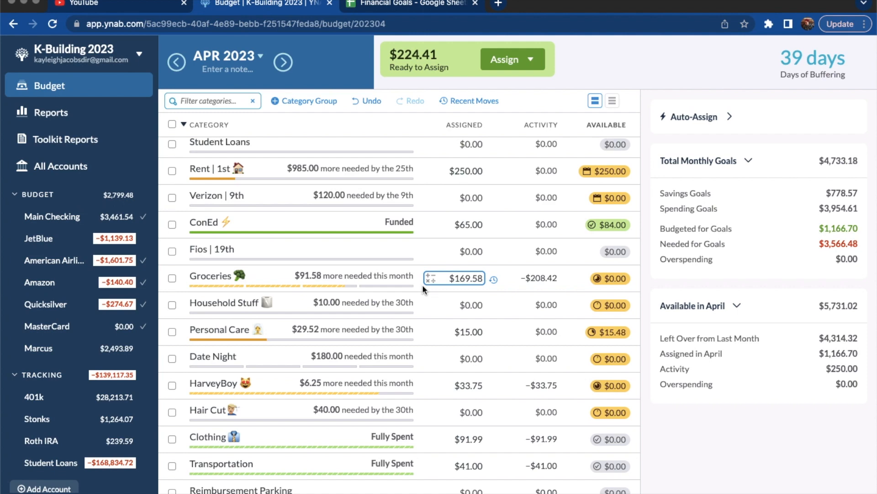
left_click(482, 198)
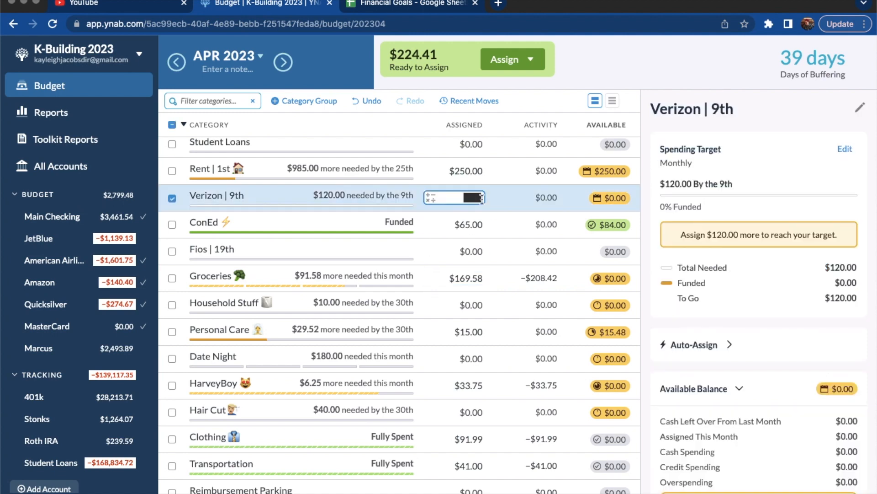
left_click(482, 199)
type("+120")
key("Return")
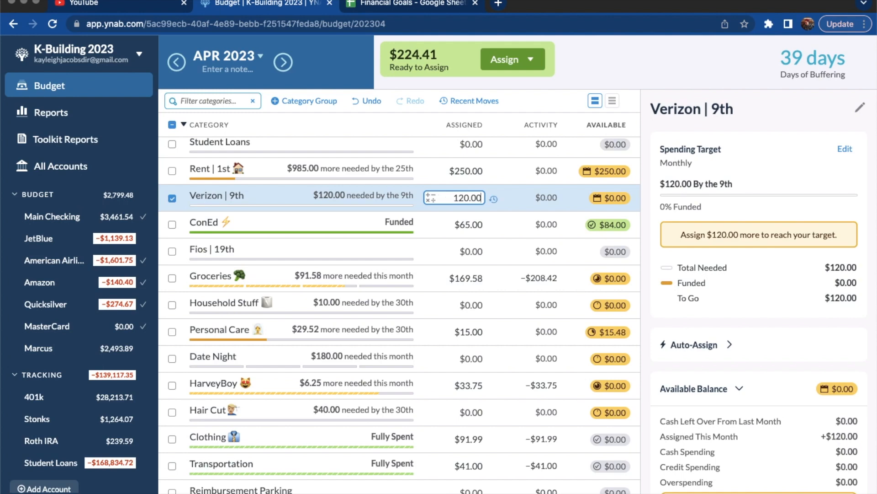
left_click(170, 200)
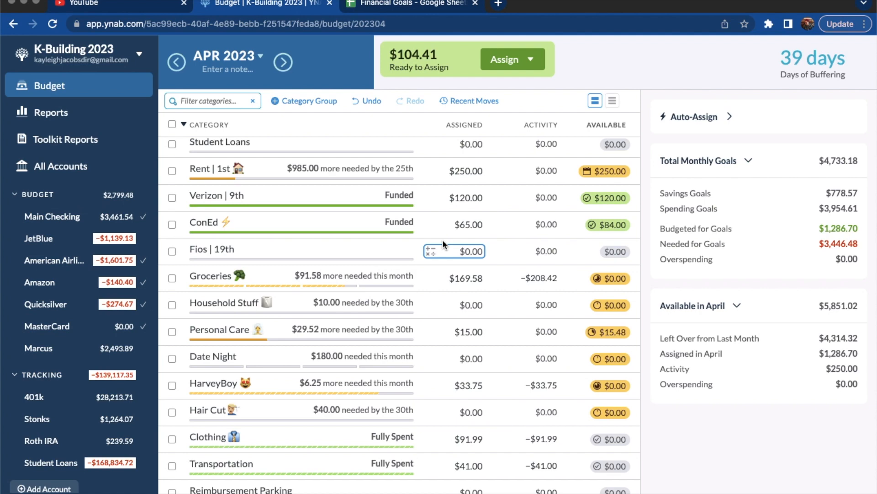
Assign the remaining $104.41 to the Dental category under Adulting Costs Money for April
left_click(440, 196)
scroll(453, 378, "down", 3)
scroll(453, 377, "down", 2)
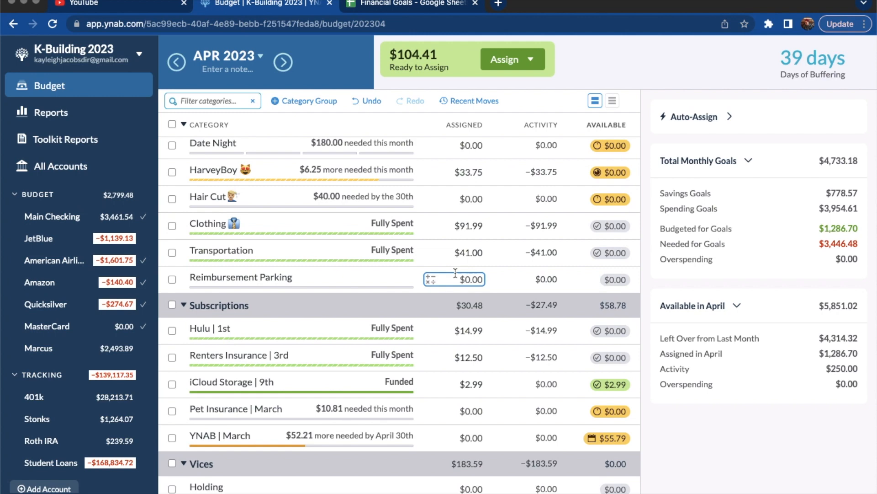
scroll(455, 279, "down", 3)
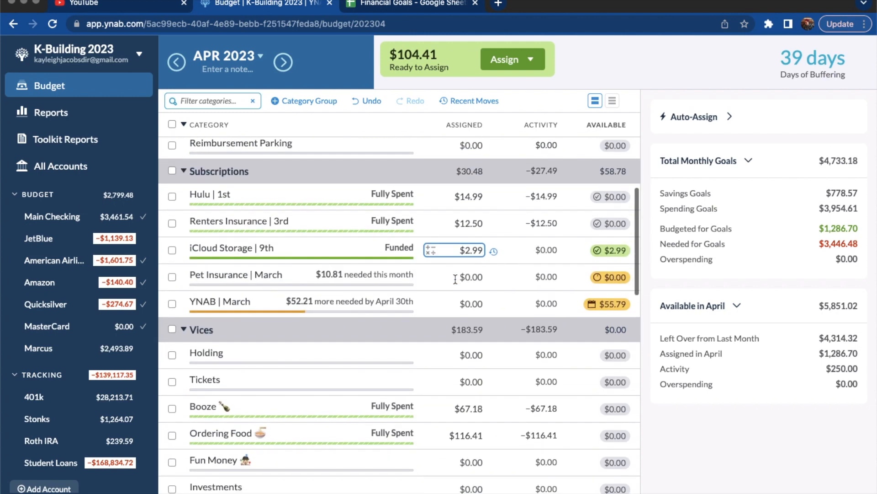
scroll(455, 279, "down", 7)
scroll(456, 269, "down", 2)
left_click(481, 270)
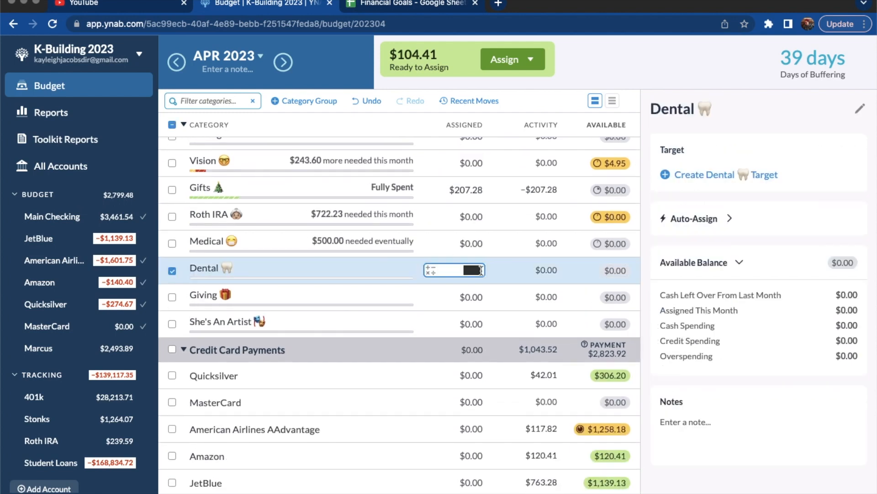
left_click(481, 271)
type("+104.41")
key("Return")
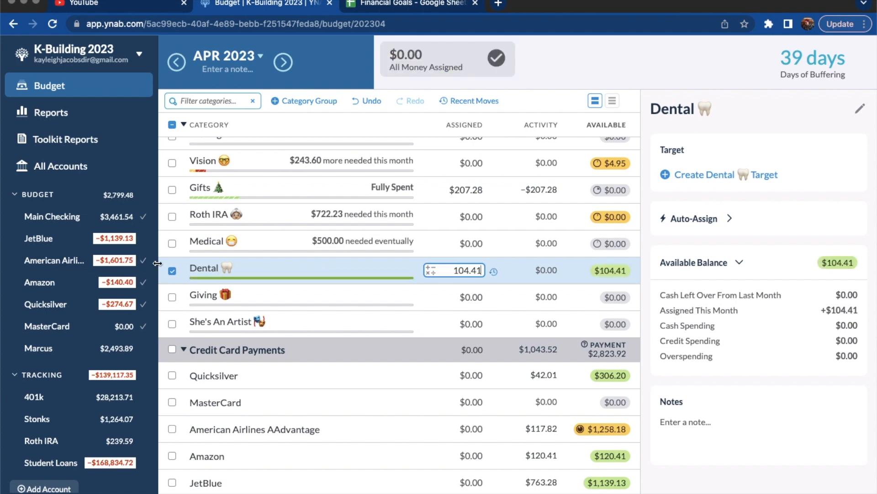
left_click(172, 271)
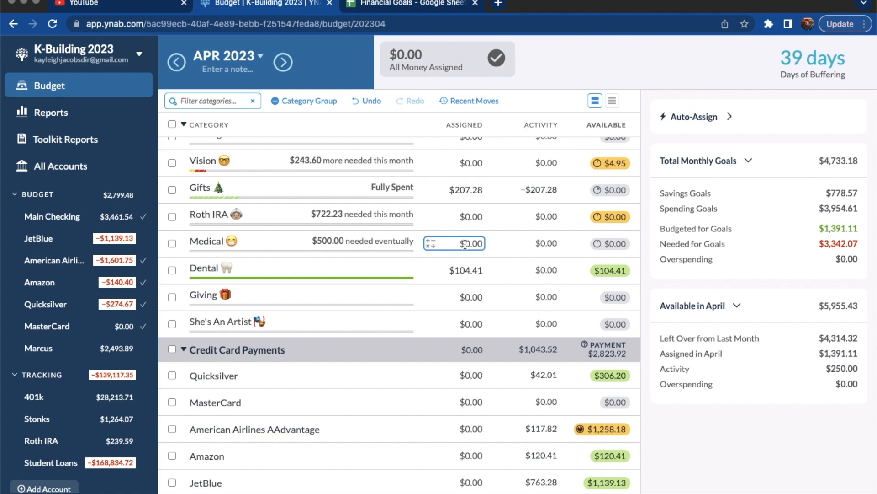
Look over the April categories and switch to the Financial Goals spreadsheet in Google Sheets to view the 2023 paycheck rows
scroll(464, 212, "down", 2)
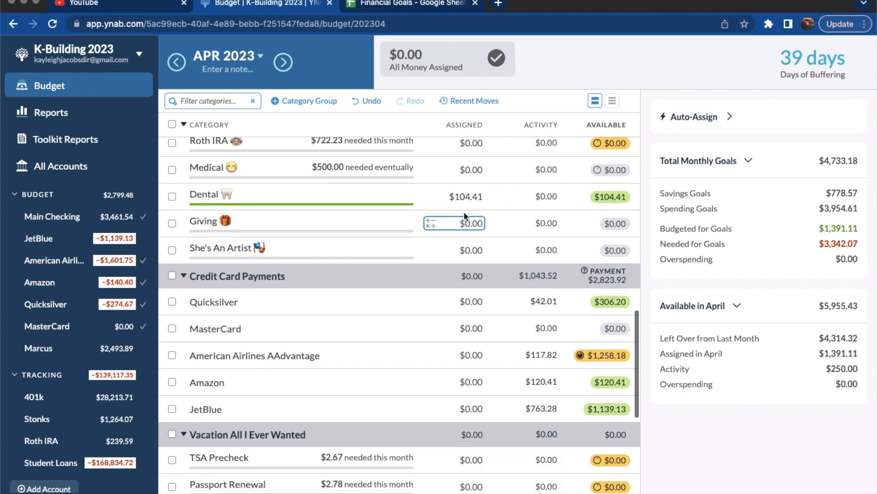
scroll(464, 211, "up", 10)
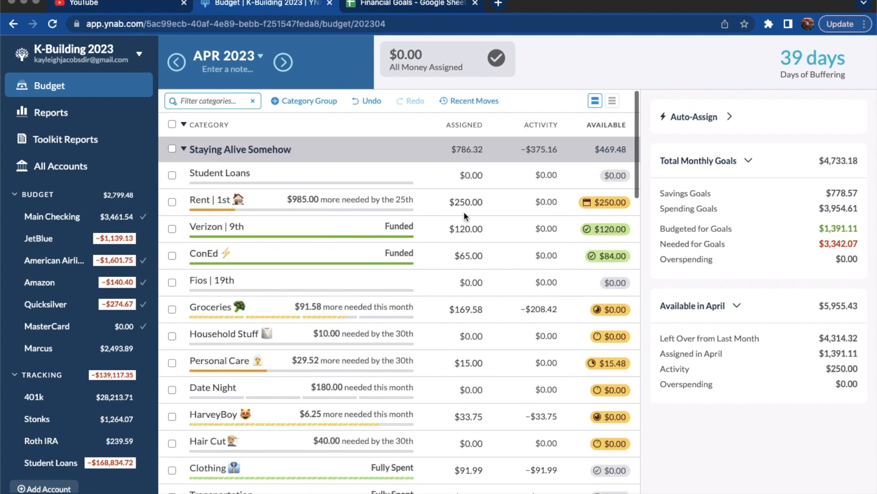
scroll(464, 338, "down", 1)
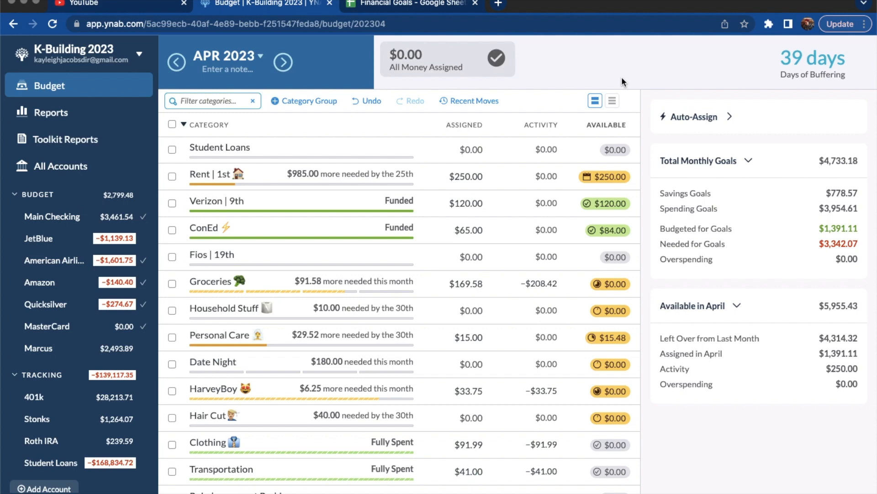
left_click(424, 2)
scroll(277, 306, "up", 3)
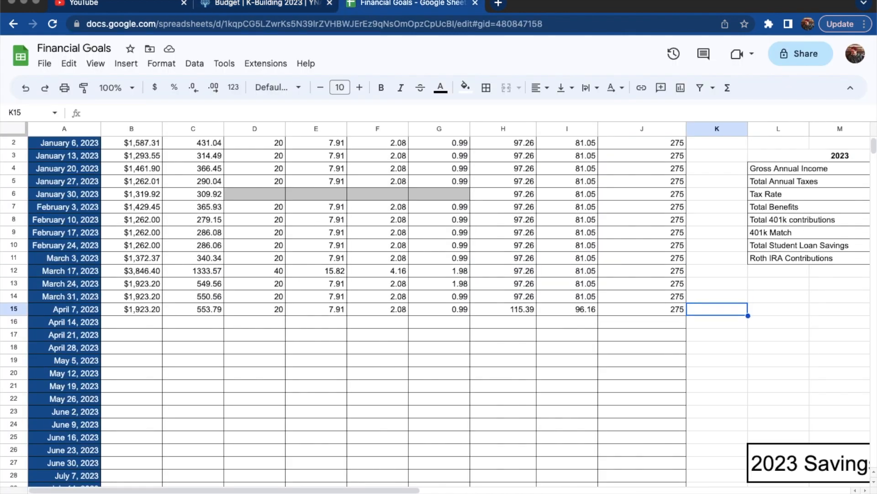
Look over the yearly financial goals sheet and the monthly expenses sheet in the Financial Goals spreadsheet
key("alt+Down")
key("alt+Up")
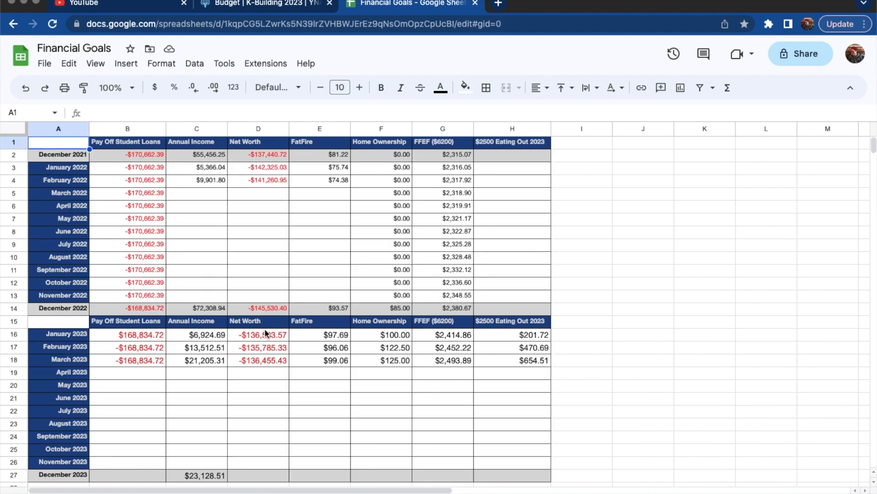
key("alt+Down")
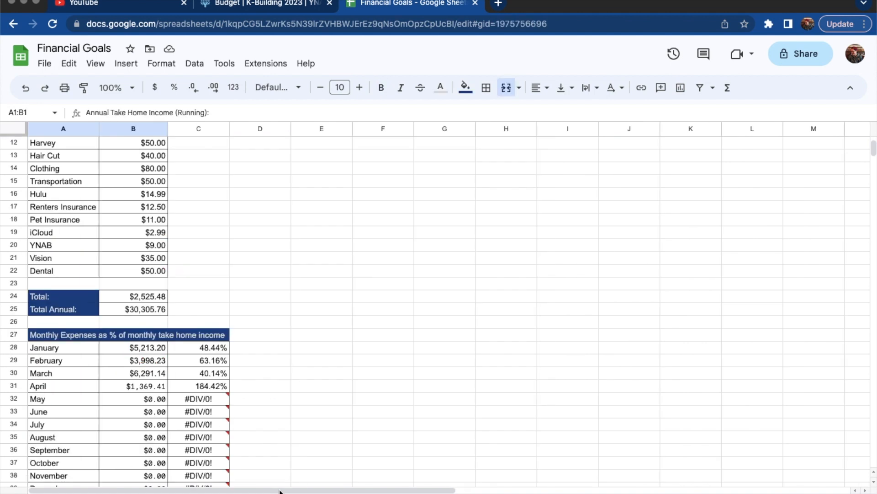
scroll(179, 283, "up", 5)
scroll(179, 284, "up", 1)
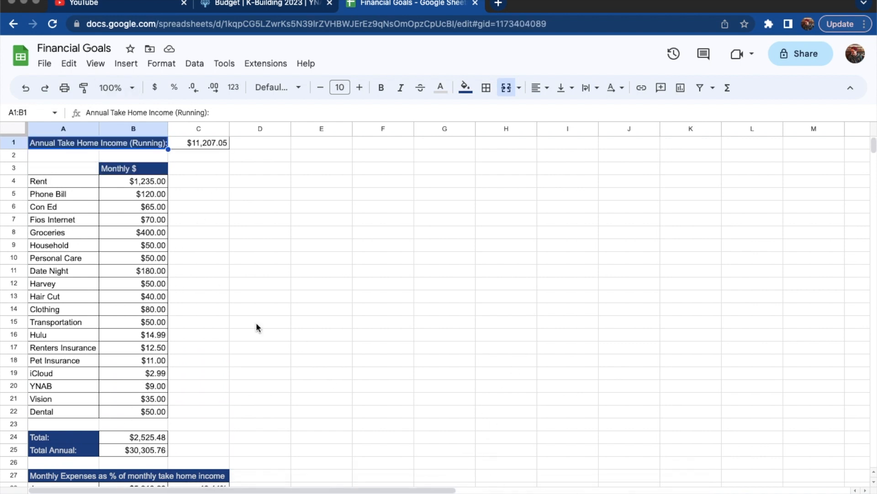
key("alt+Down")
Switch to the K-Building 2023 budget in YNAB and look over its April 2023 category balances
left_click(247, 4)
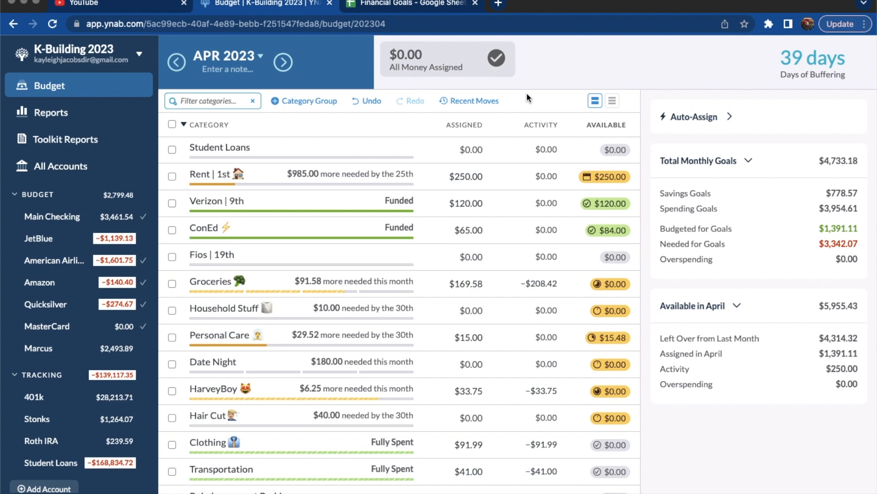
scroll(497, 303, "down", 2)
scroll(497, 303, "up", 3)
scroll(491, 322, "down", 1)
scroll(491, 323, "down", 3)
scroll(487, 291, "down", 1)
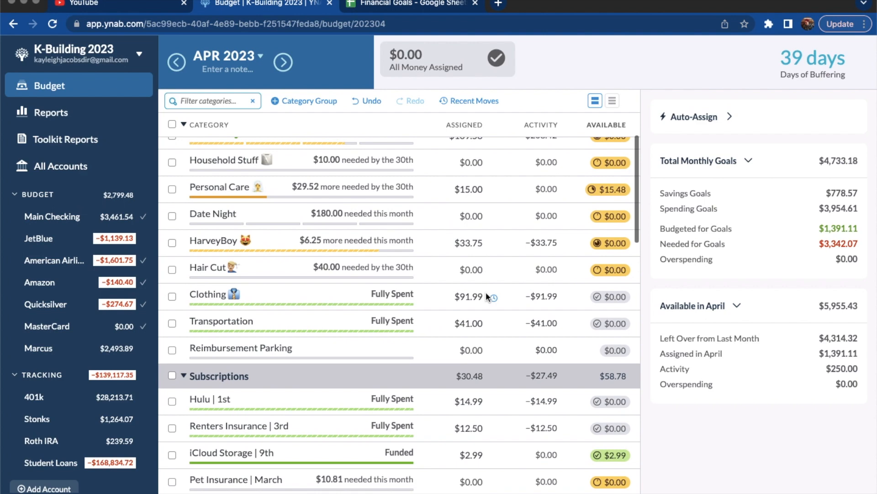
scroll(486, 292, "up", 6)
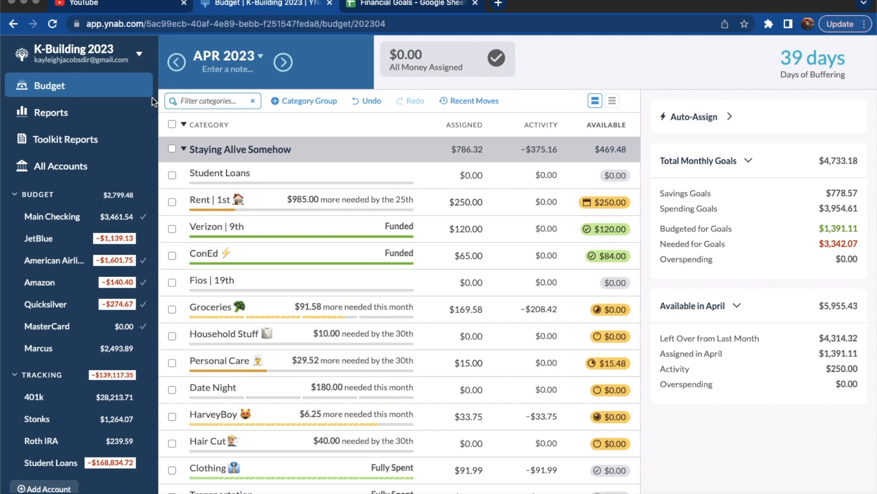
Open the recent student loan budget whose name starts with "Oh No! My Future!"
left_click(140, 55)
mouse_move(120, 108)
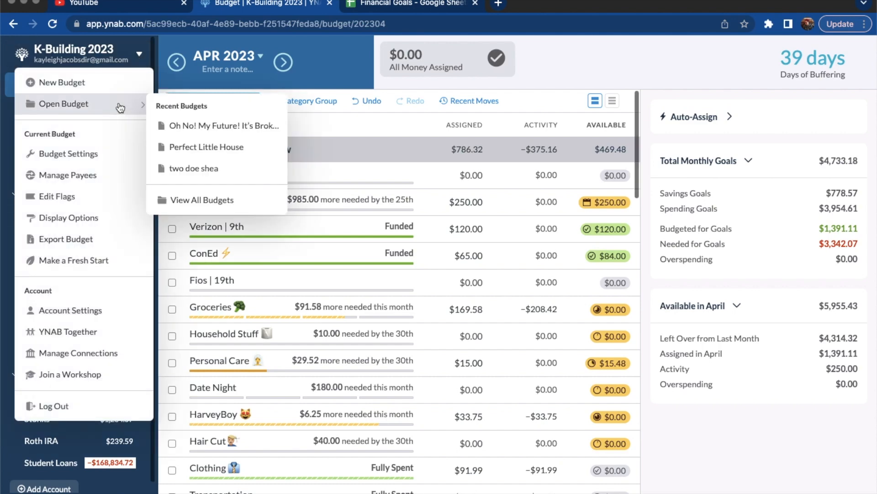
left_click(196, 128)
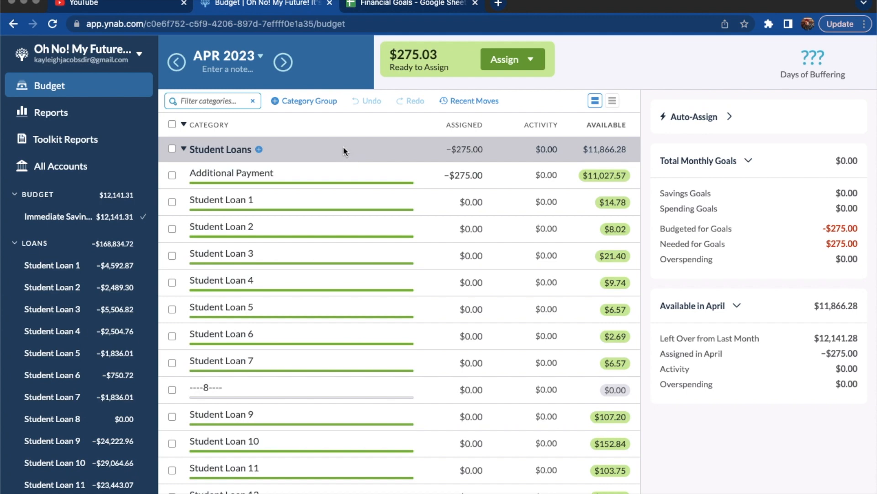
Add $275.03 to the April amount assigned to the Additional Payment category under Student Loans
scroll(352, 380, "down", 3)
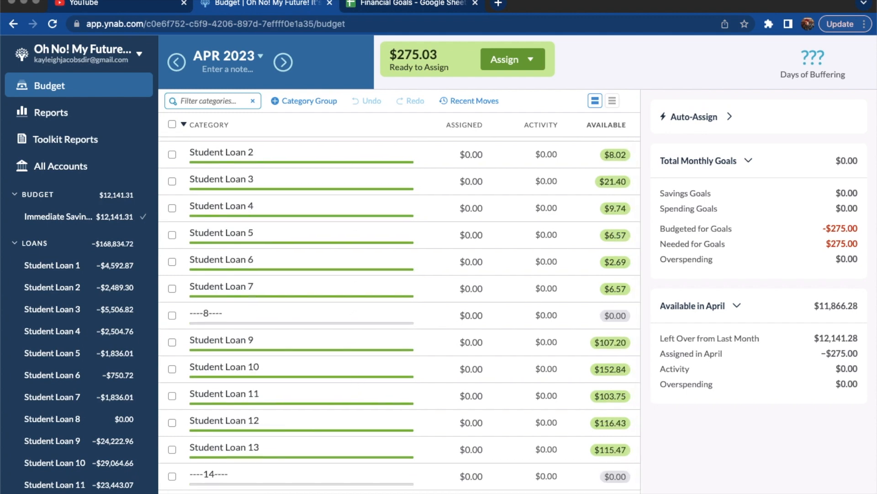
scroll(585, 270, "up", 3)
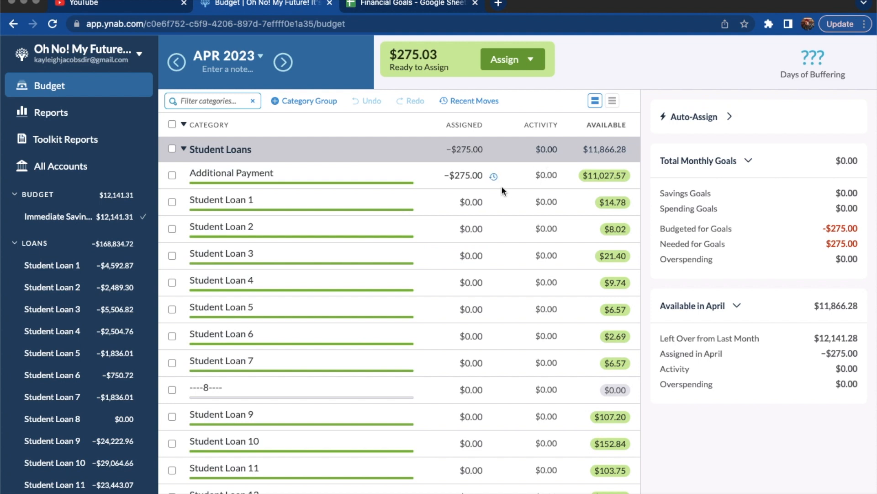
scroll(519, 327, "down", 3)
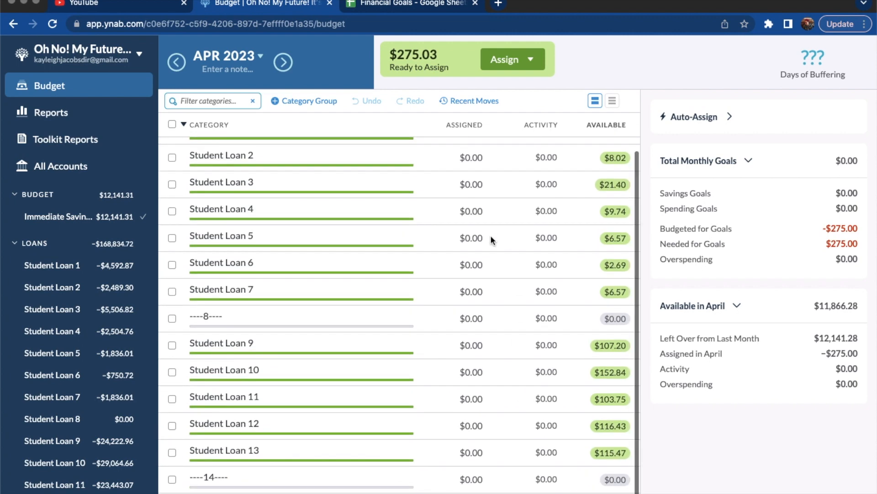
scroll(582, 297, "up", 3)
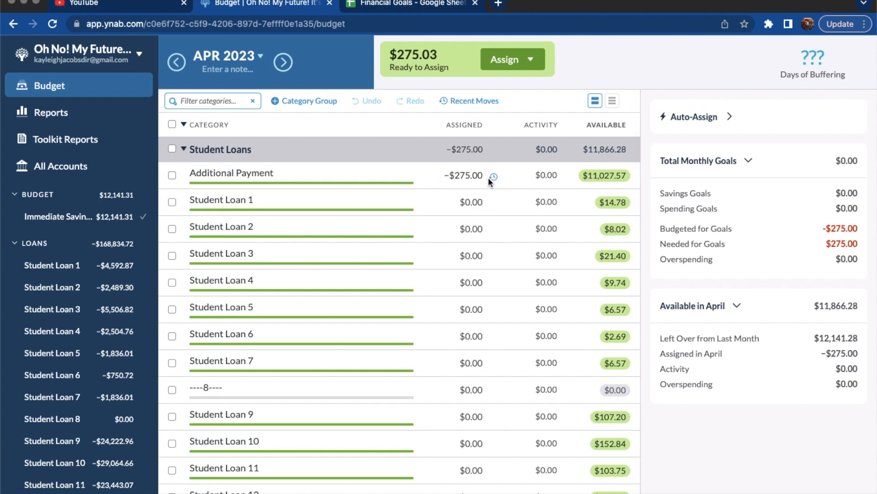
scroll(509, 223, "down", 2)
scroll(548, 179, "up", 2)
left_click(480, 176)
left_click(481, 177)
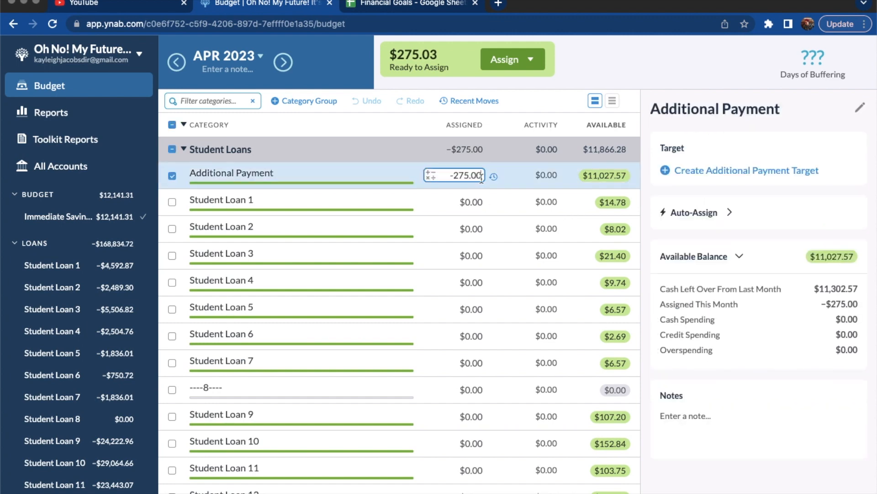
type("+275")
type(".03")
key("Return")
left_click(172, 176)
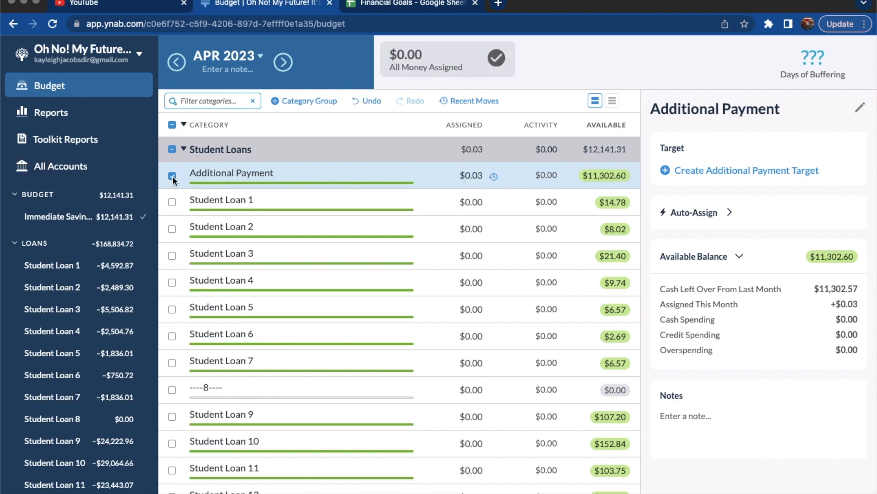
left_click(172, 176)
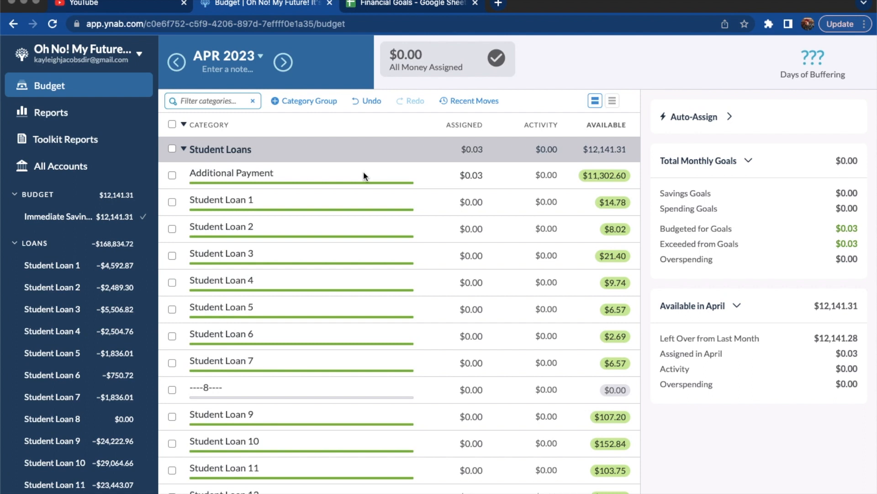
Reopen the K-Building 2023 budget and look over its April categories from Staying Alive Somehow through Vices
scroll(375, 315, "down", 3)
scroll(375, 316, "up", 3)
left_click(128, 45)
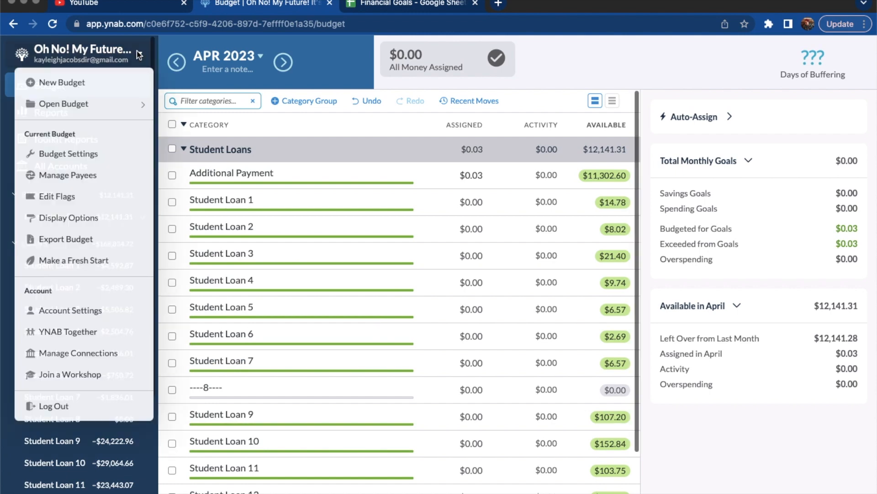
mouse_move(110, 106)
left_click(195, 135)
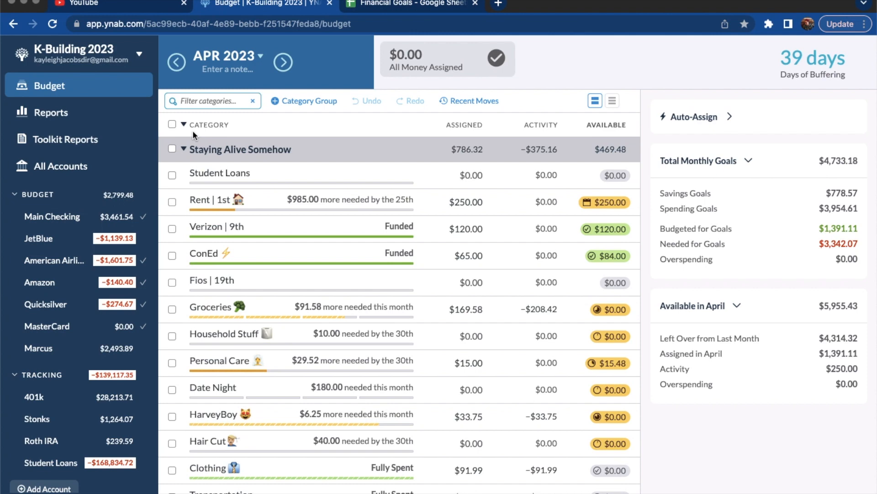
scroll(265, 308, "down", 2)
scroll(289, 215, "up", 2)
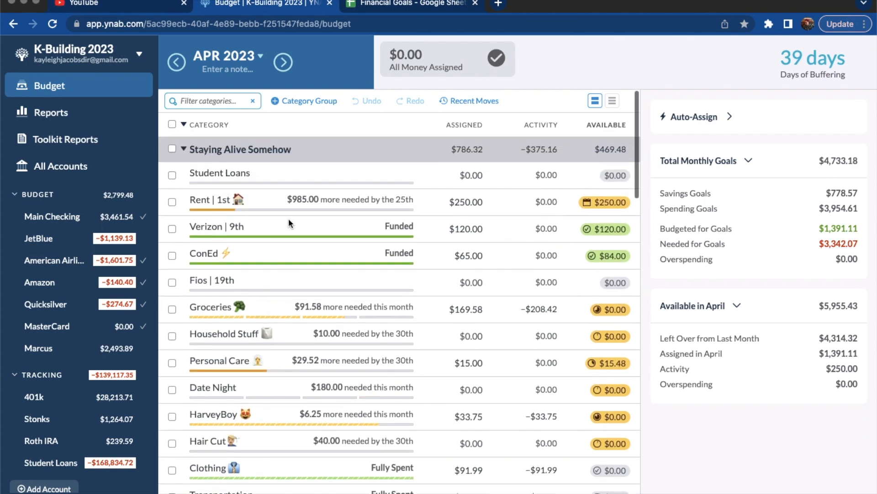
scroll(469, 272, "down", 3)
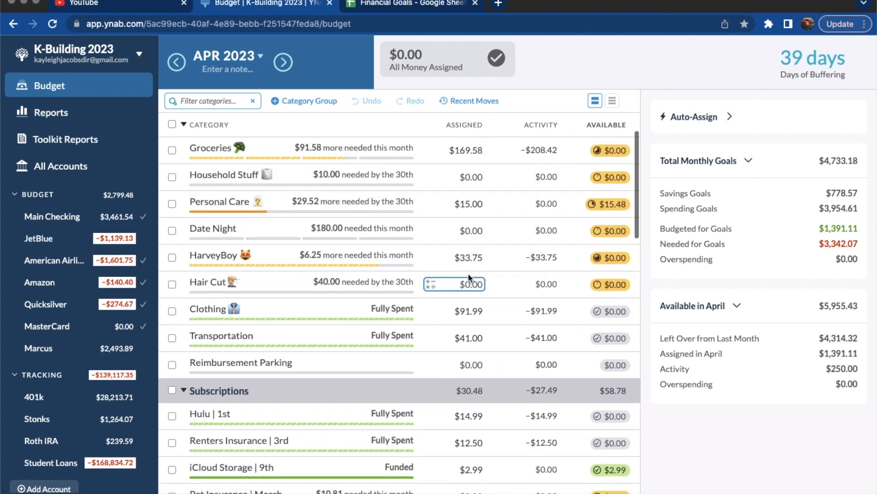
scroll(468, 273, "down", 6)
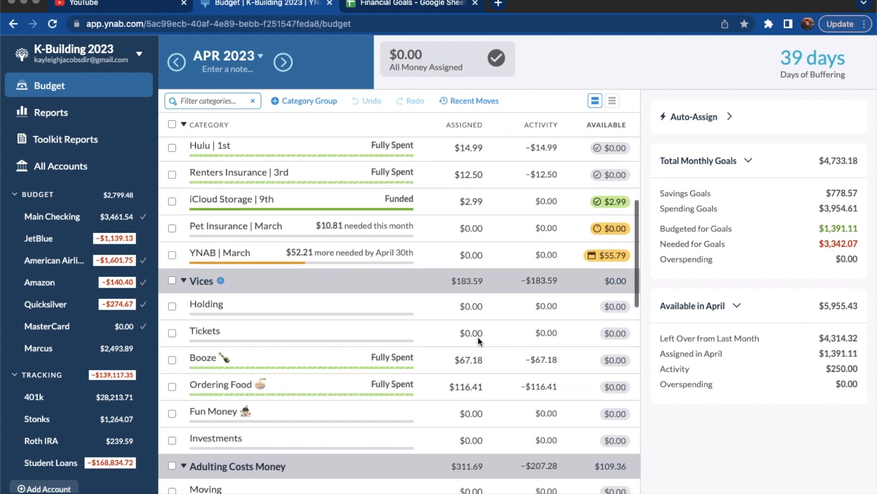
scroll(479, 340, "up", 10)
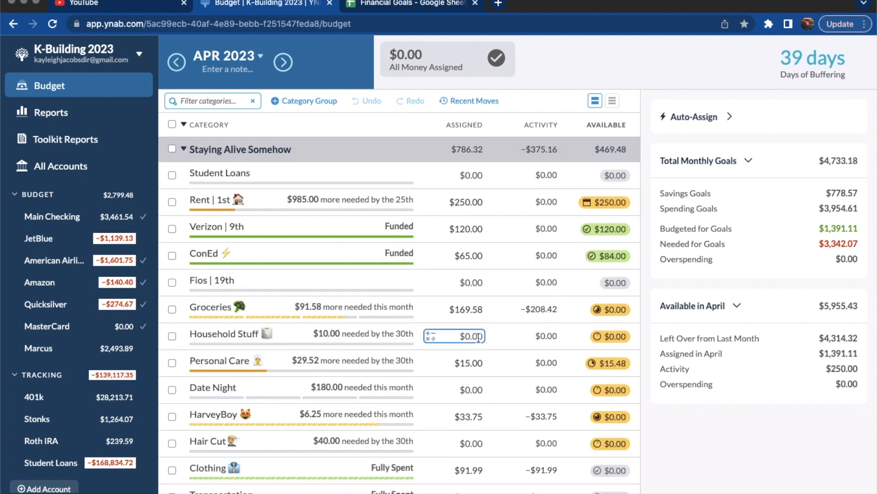